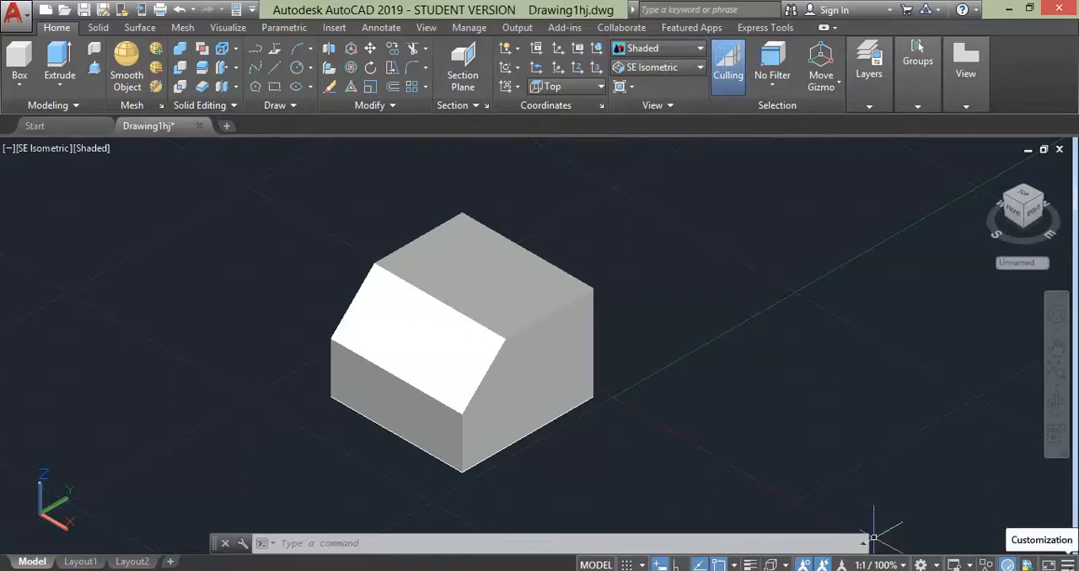
# - Add the Dynamic UCS toggle to the status bar and turn Dynamic UCS on
pyautogui.click(1066, 563)
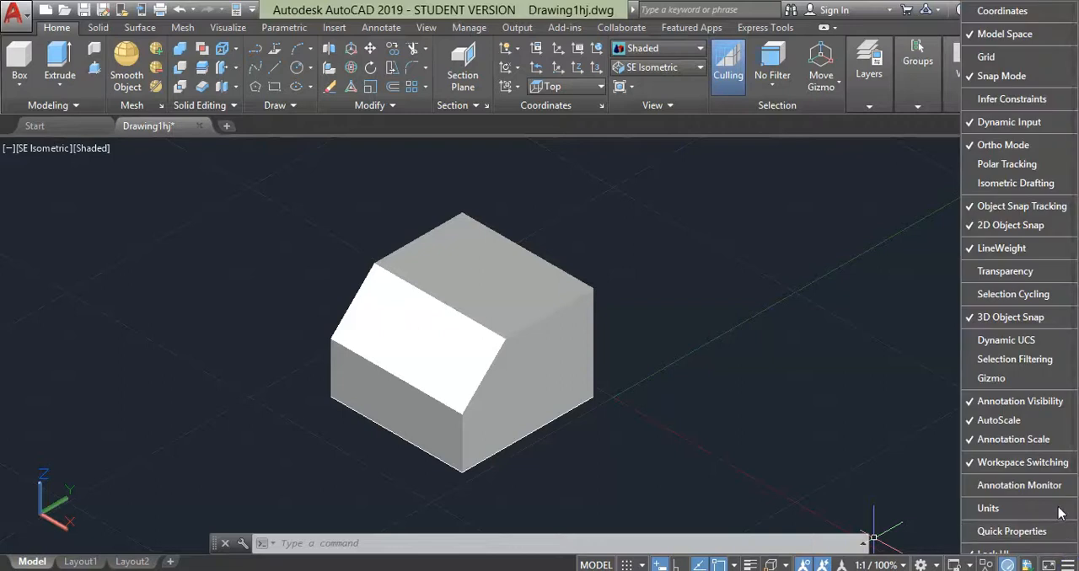
pyautogui.click(969, 340)
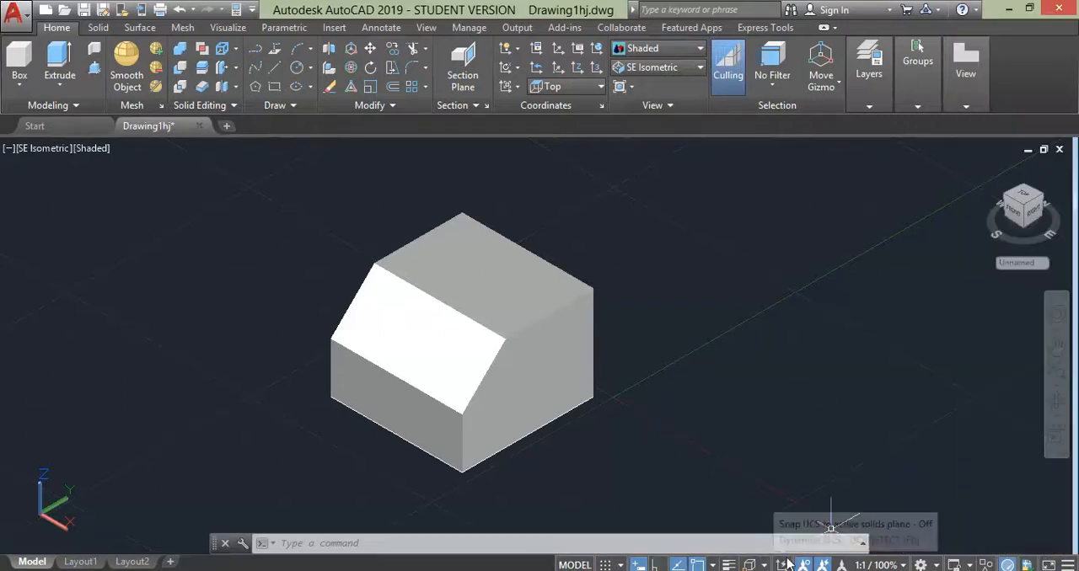
pyautogui.click(783, 564)
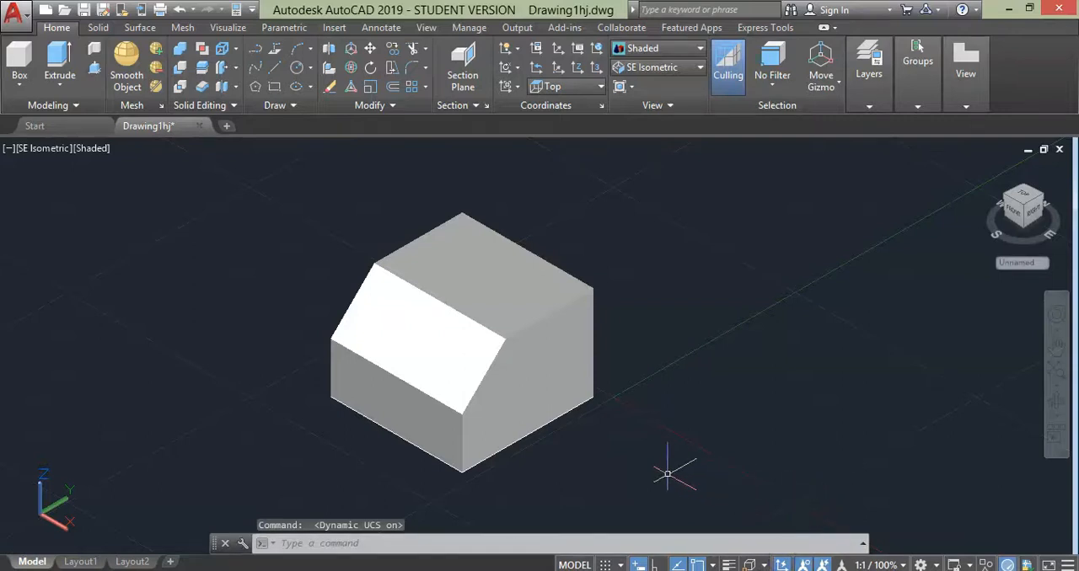
# - Draw one rectangle on the solid's right side face and another on its low vertical front face using Dynamic UCS
pyautogui.click(274, 87)
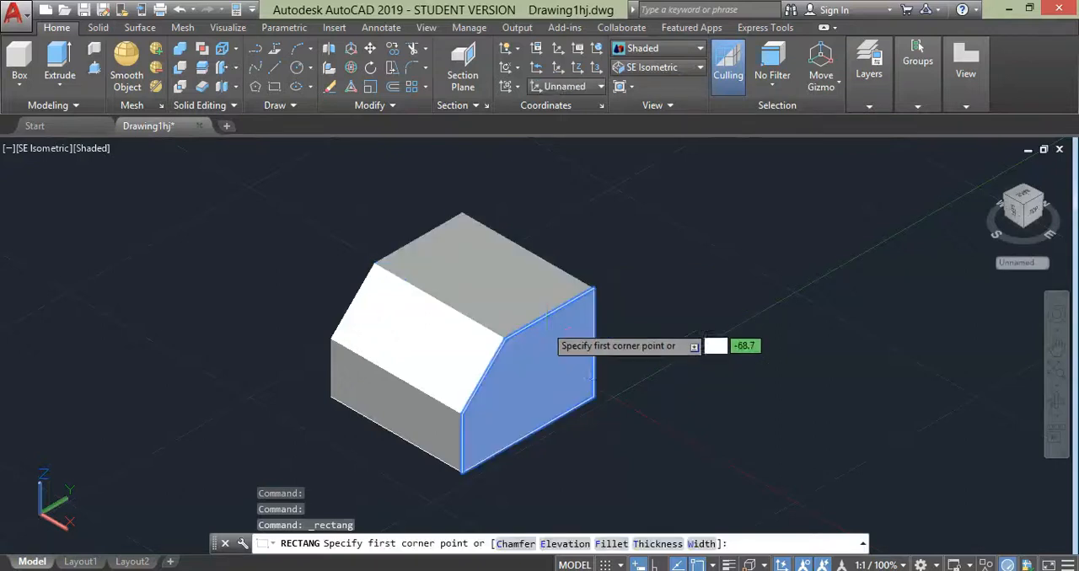
pyautogui.click(550, 353)
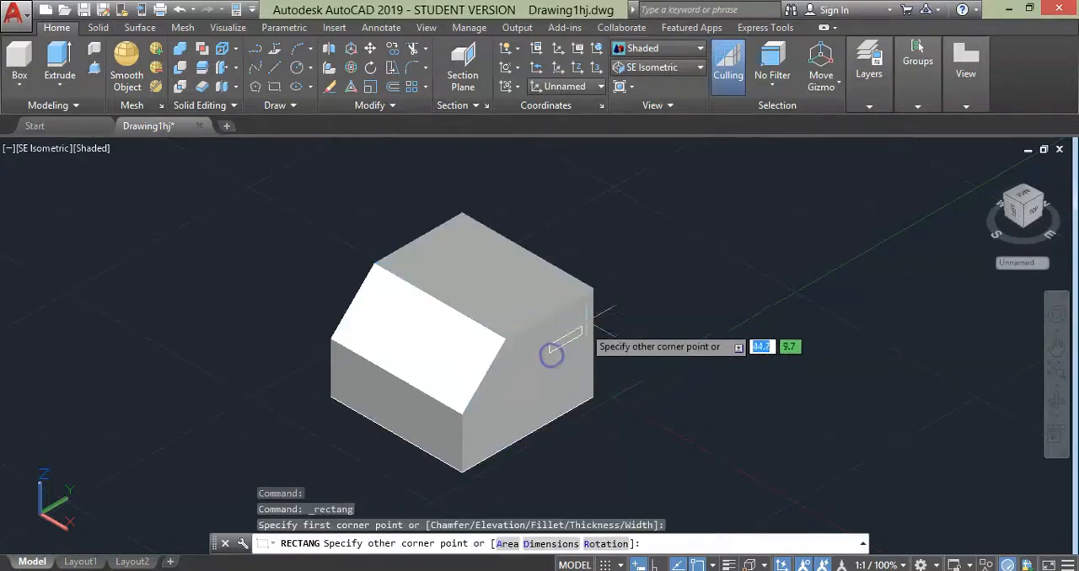
pyautogui.click(627, 275)
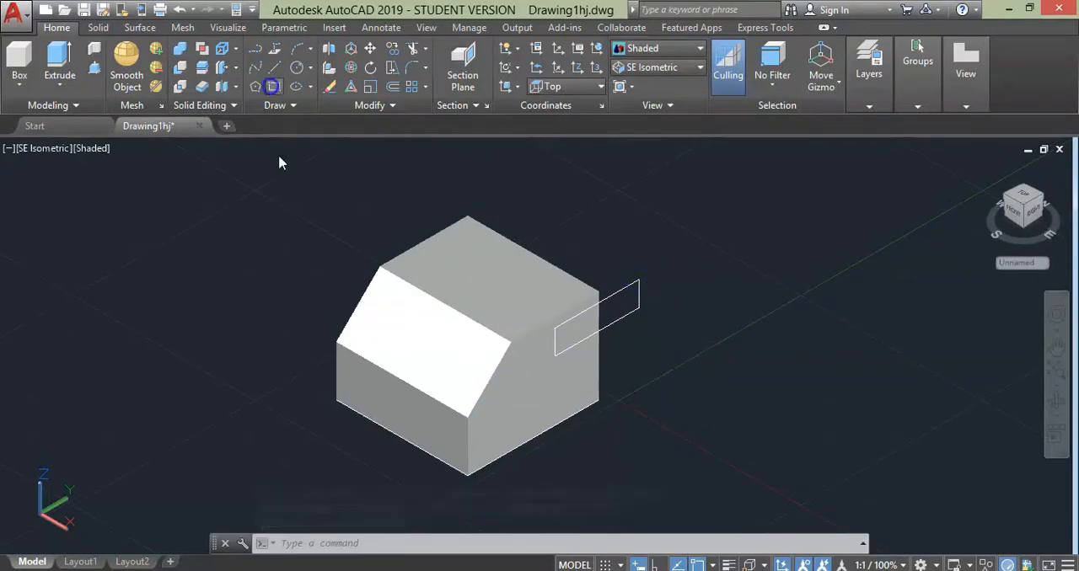
pyautogui.press('space')
pyautogui.click(358, 391)
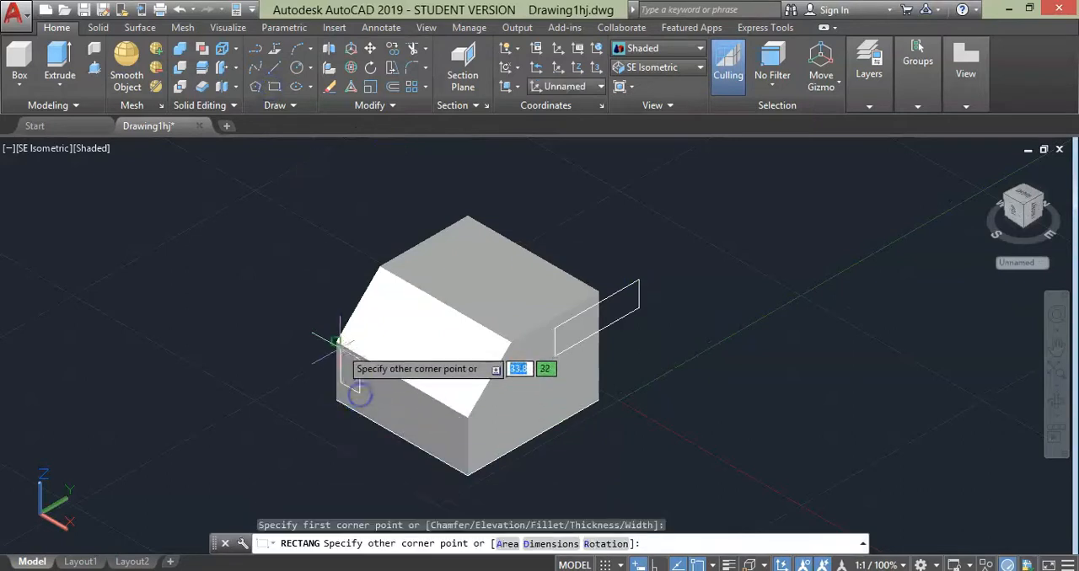
pyautogui.click(291, 313)
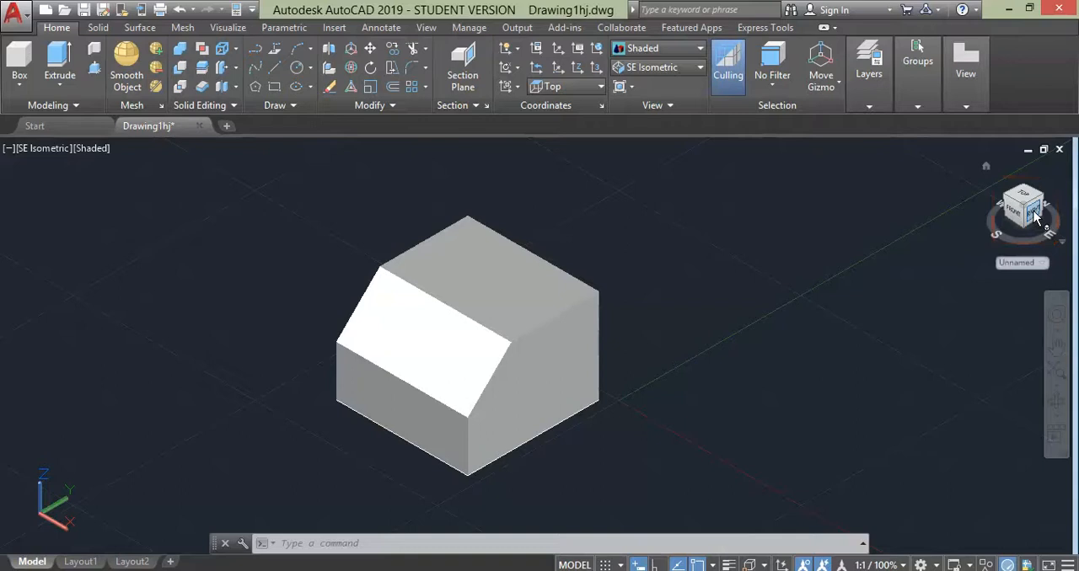
# - Set the UCS to Right and draw an upright rectangle to the right of the solid
pyautogui.click(567, 87)
pyautogui.click(556, 175)
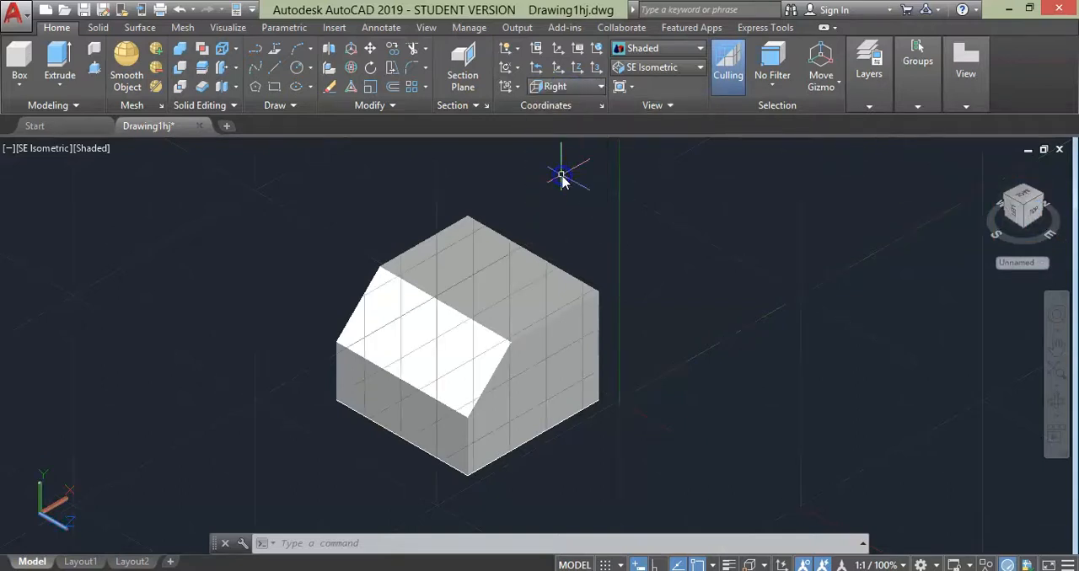
pyautogui.click(275, 87)
pyautogui.click(659, 359)
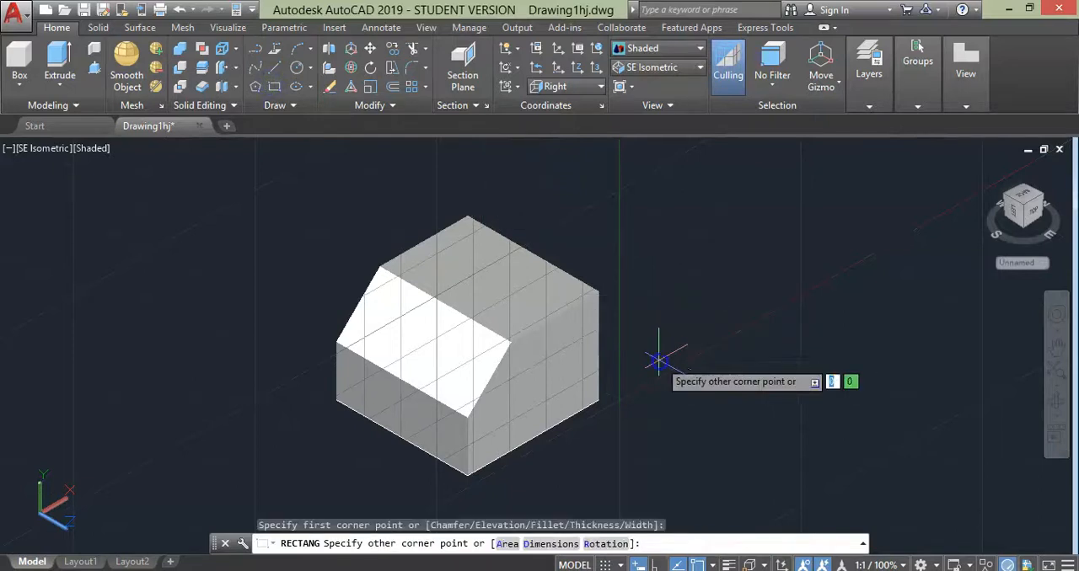
pyautogui.click(718, 210)
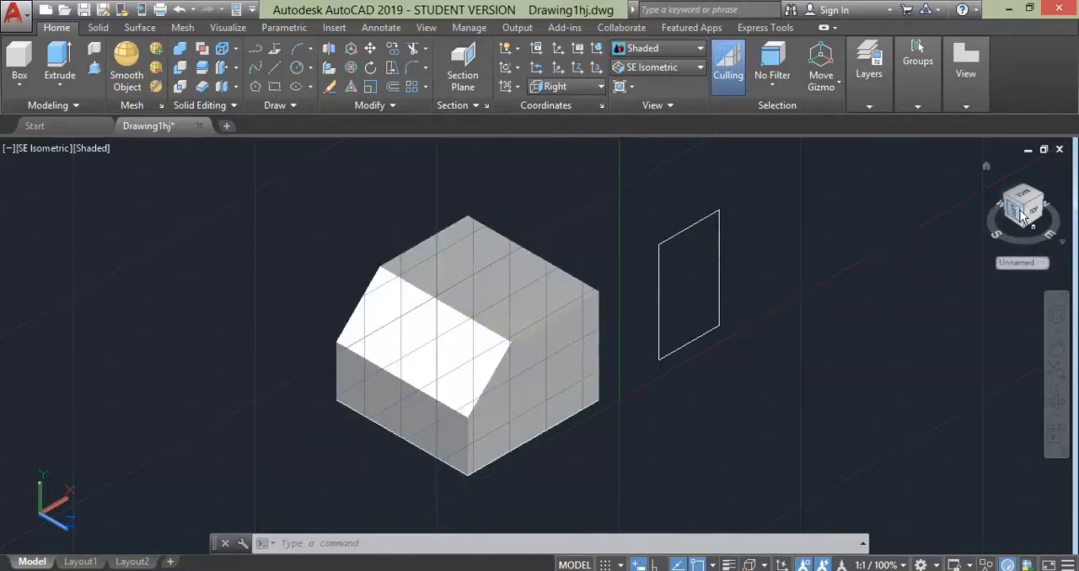
# - Set the UCS to Left and draw an upright rectangle to the left of the solid
pyautogui.click(563, 87)
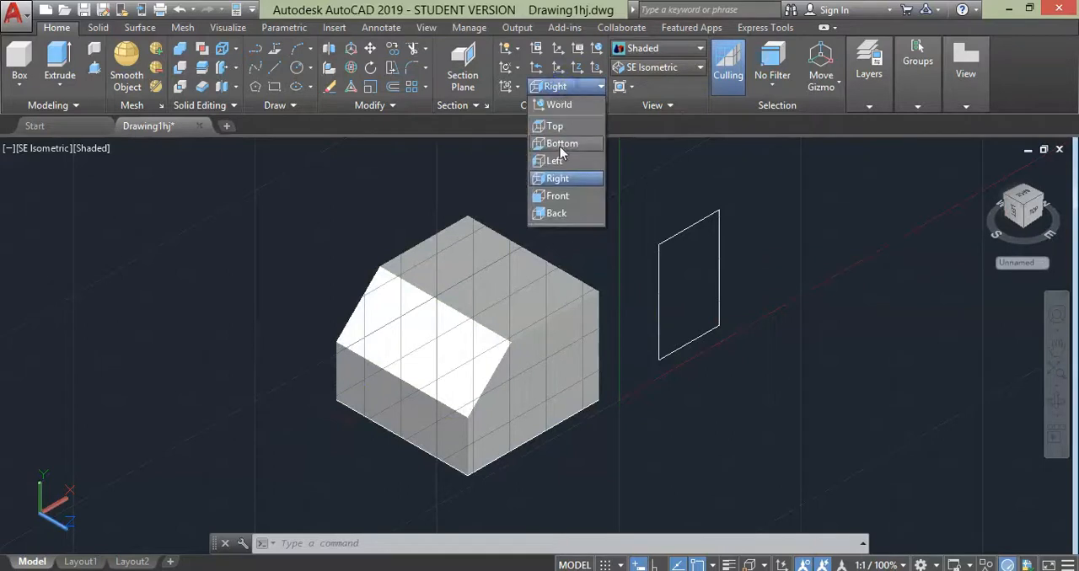
pyautogui.click(557, 144)
pyautogui.click(274, 86)
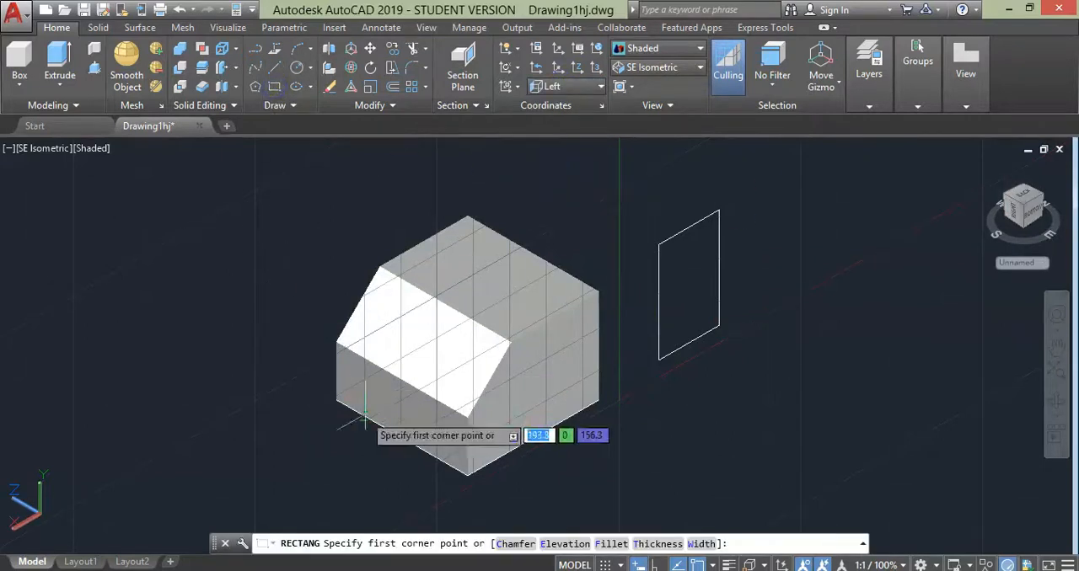
pyautogui.click(290, 361)
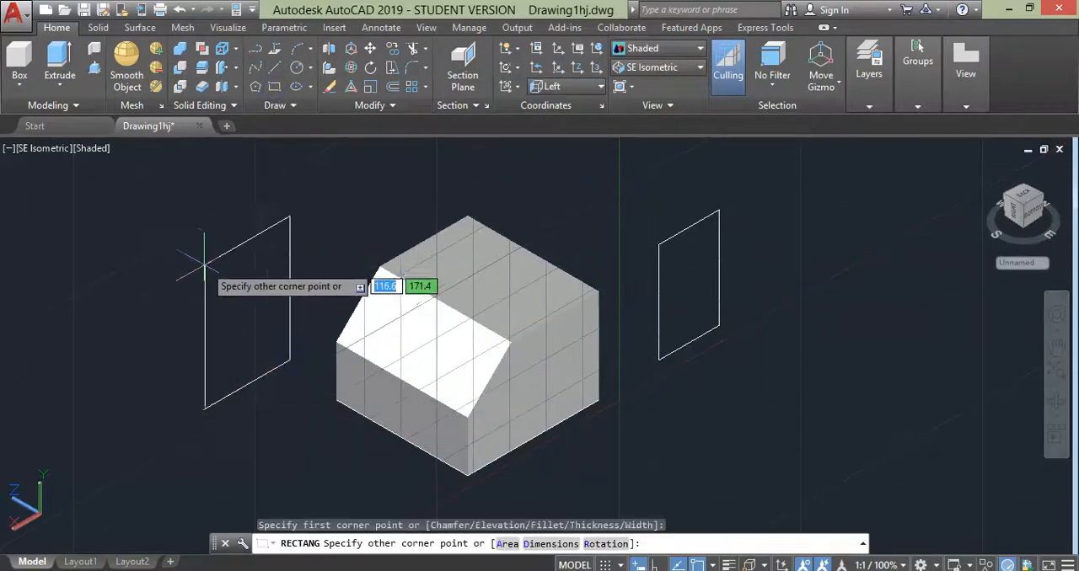
pyautogui.click(211, 268)
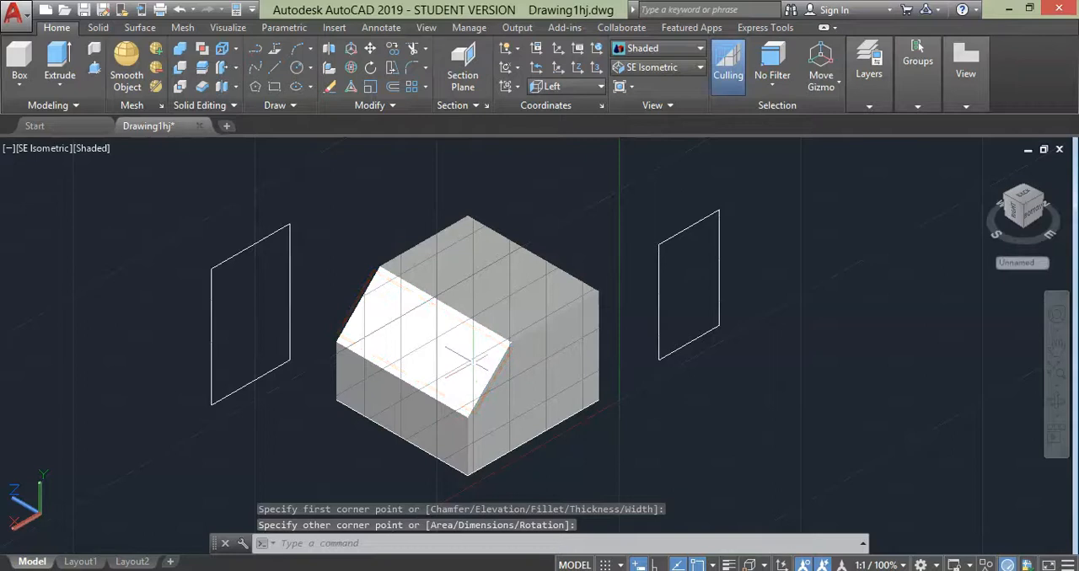
# - Align the UCS to the solid's sloped face with the UCS Face option and accept the orientation
pyautogui.click(447, 337)
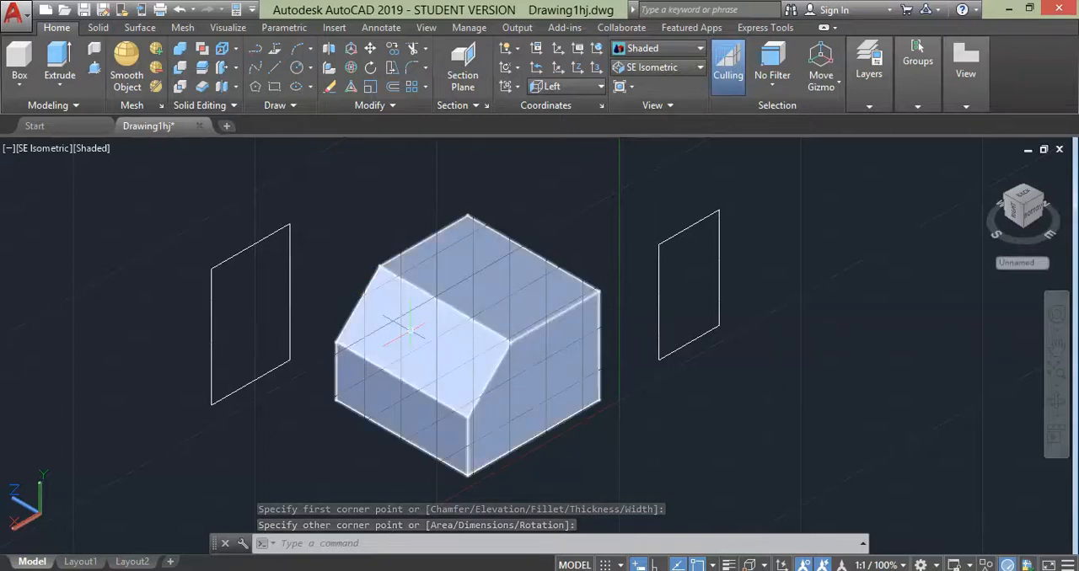
pyautogui.press('Escape')
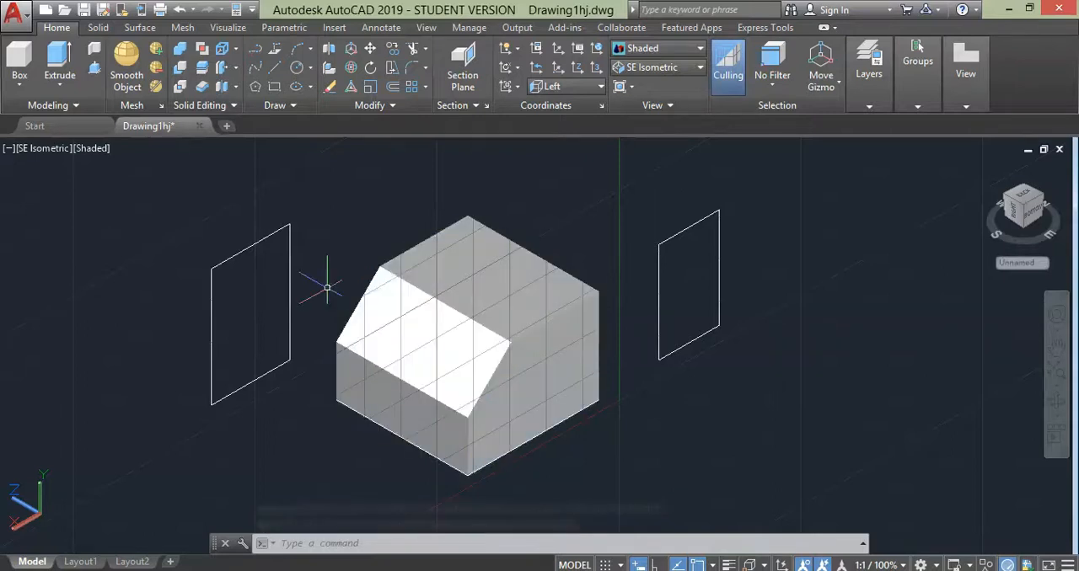
pyautogui.moveTo(387, 333)
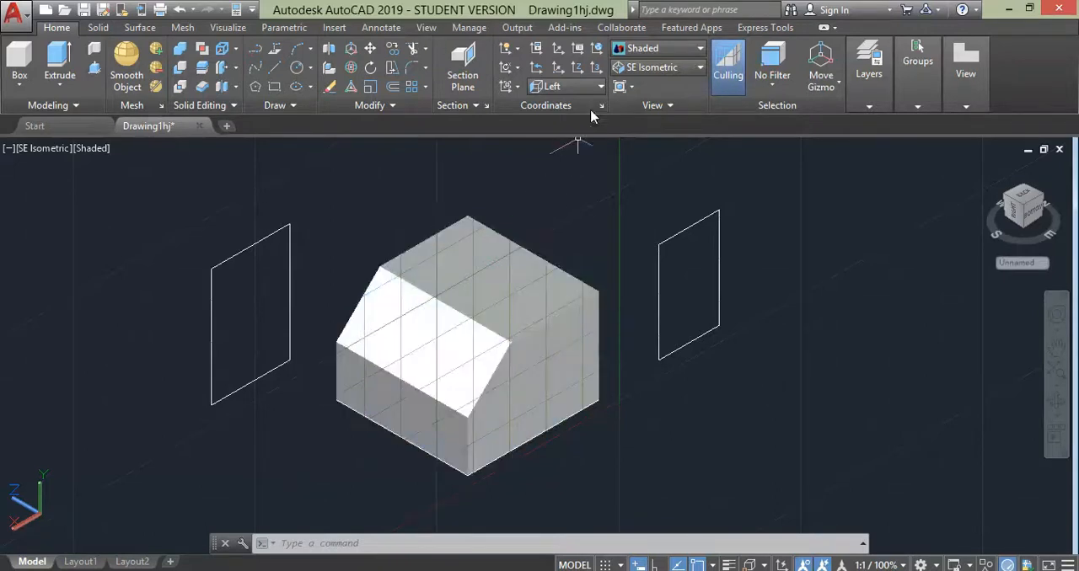
pyautogui.click(517, 87)
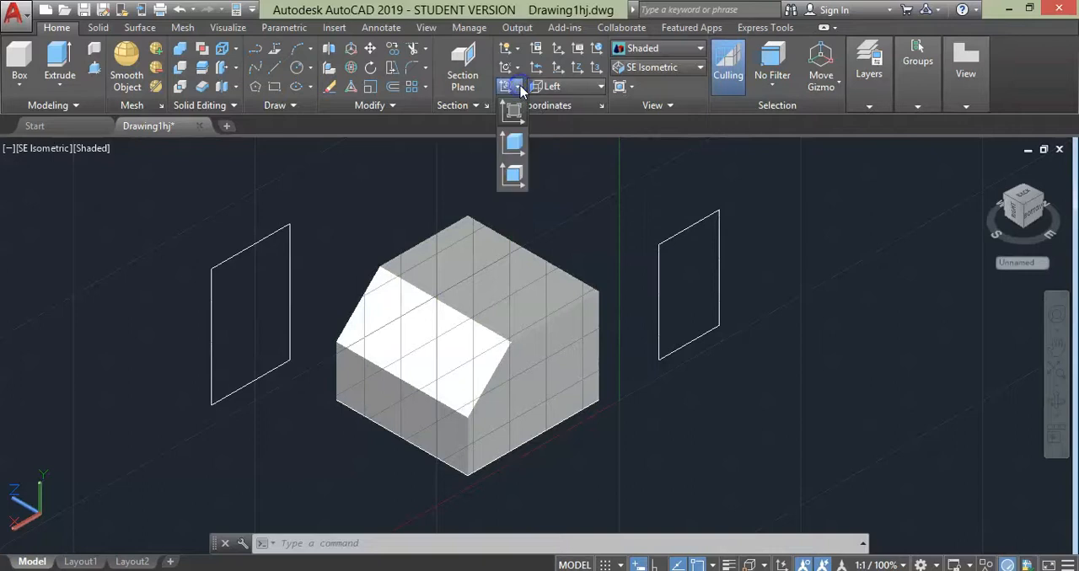
pyautogui.click(514, 179)
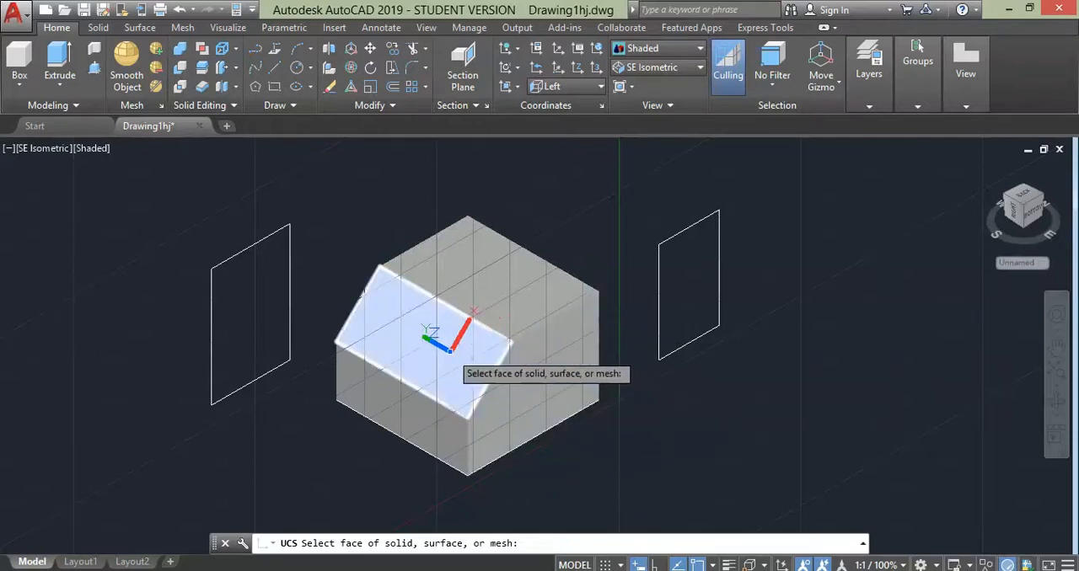
pyautogui.click(449, 350)
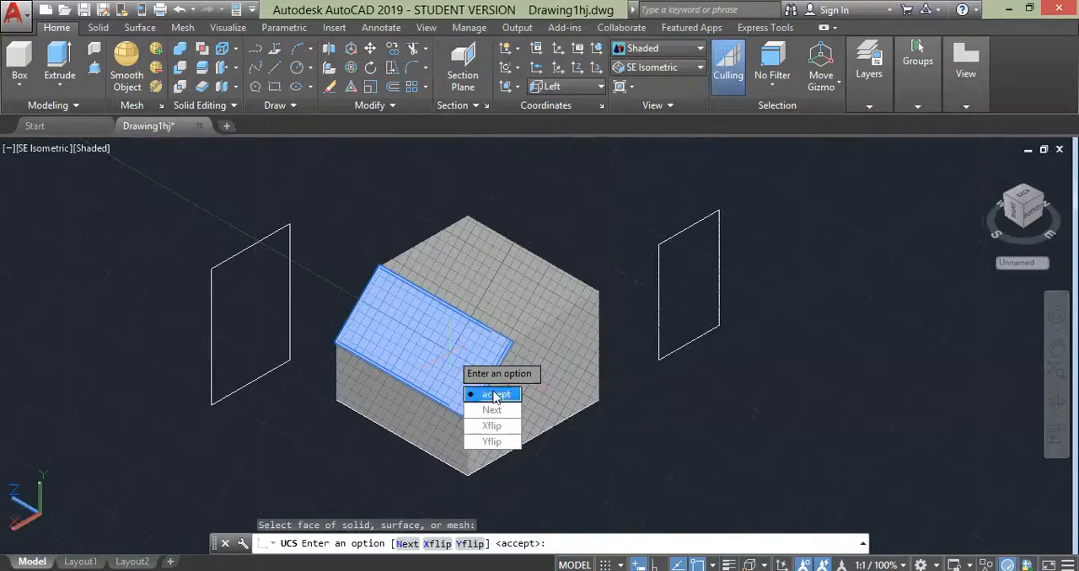
pyautogui.press('Return')
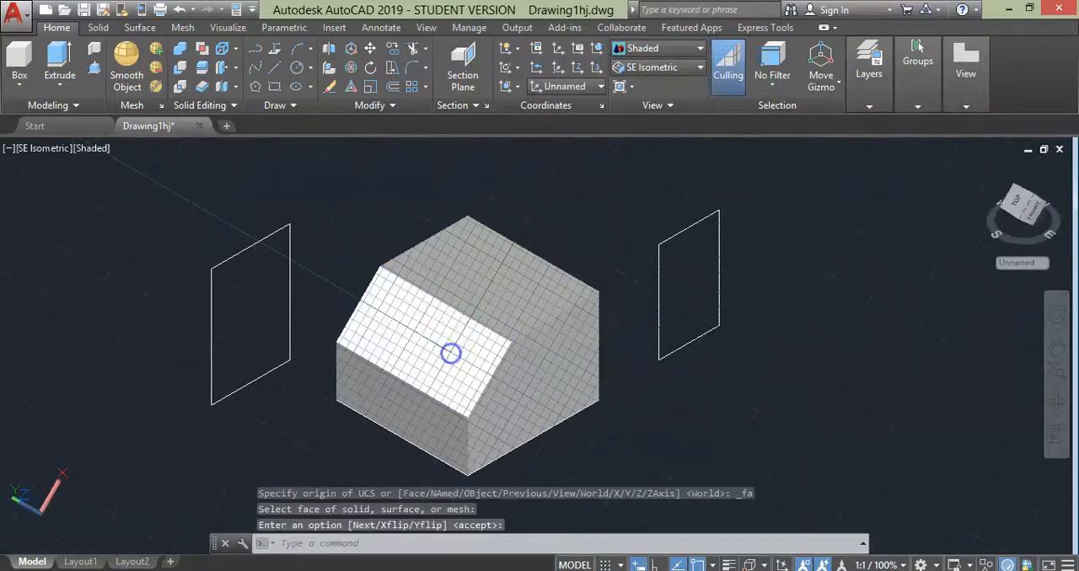
# - Draw a large rectangle parallel to the sloped face in the empty space at the solid's lower right
pyautogui.click(274, 86)
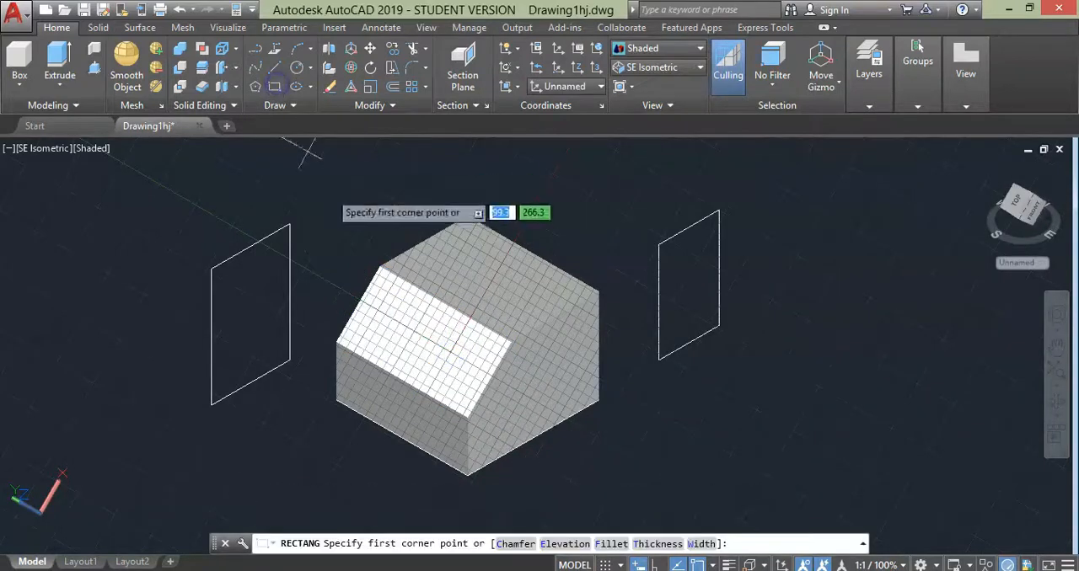
pyautogui.click(646, 464)
pyautogui.click(780, 431)
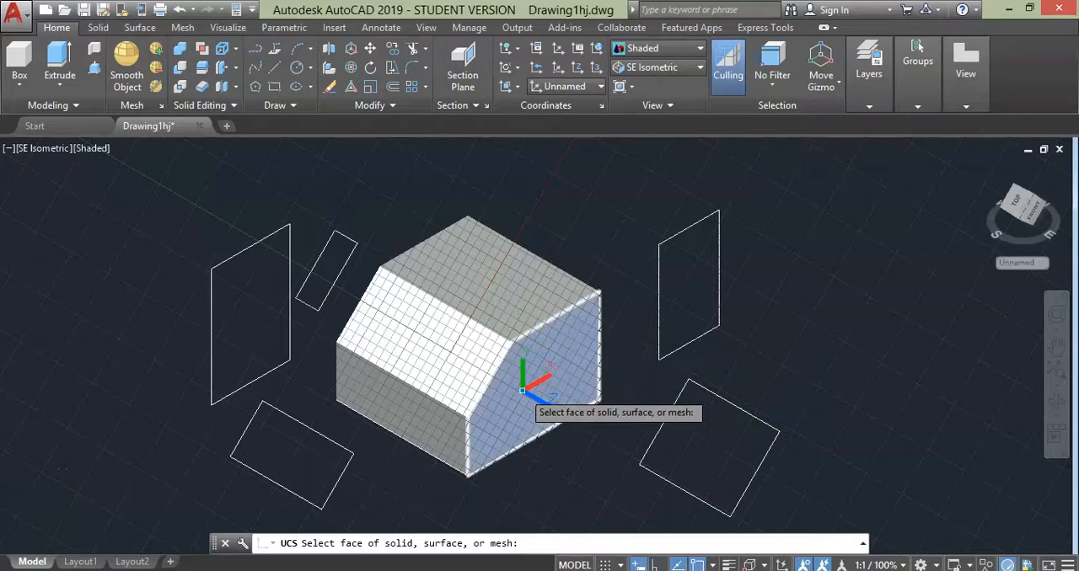
# - Align the UCS to the solid's top face and draw two rectangles in that orientation behind the solid
pyautogui.click(501, 265)
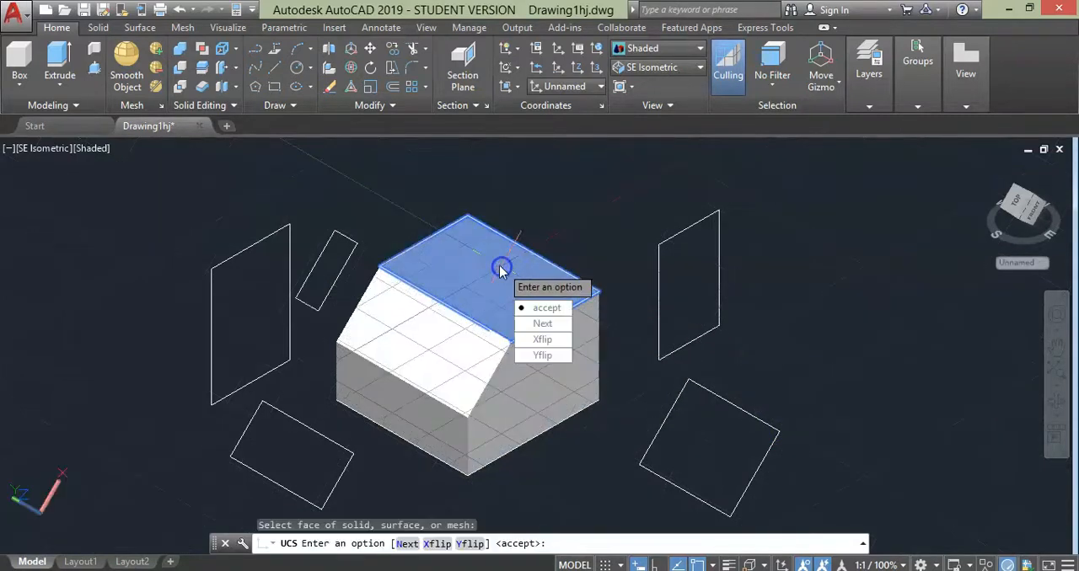
pyautogui.click(524, 309)
pyautogui.click(275, 86)
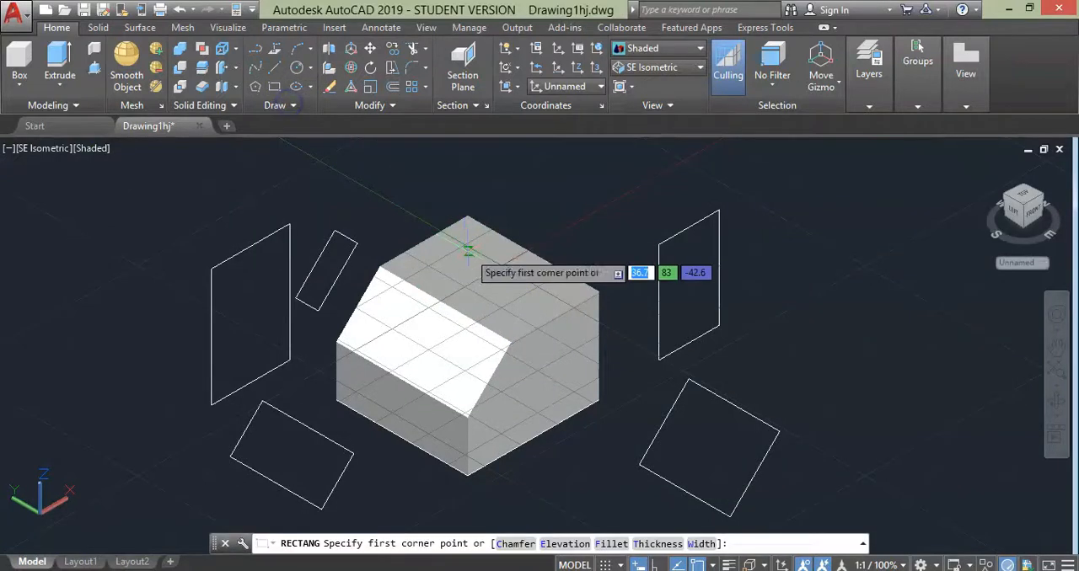
pyautogui.click(519, 194)
pyautogui.click(638, 215)
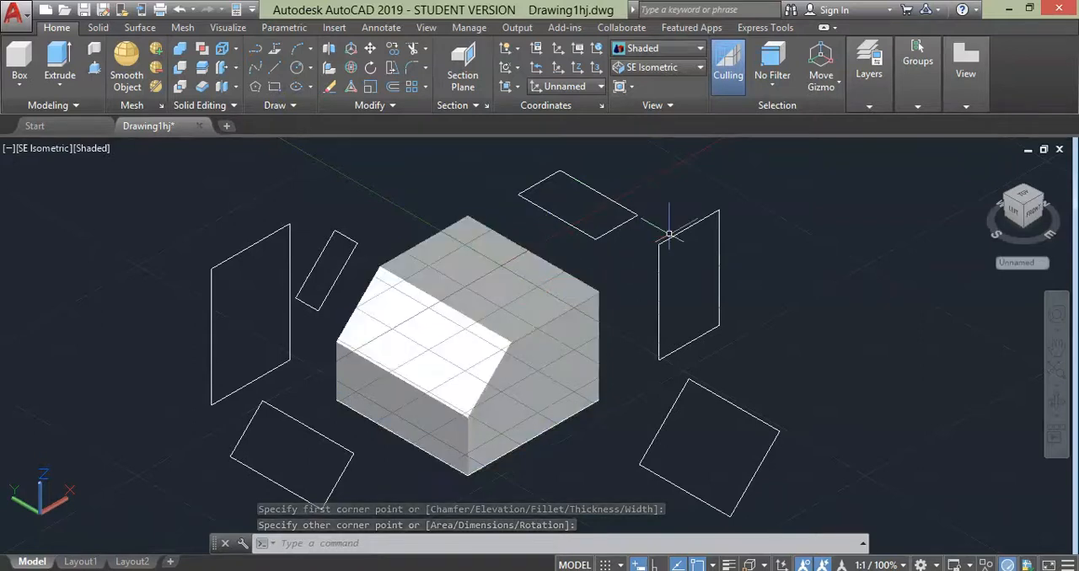
pyautogui.press('Return')
pyautogui.click(714, 178)
pyautogui.click(826, 178)
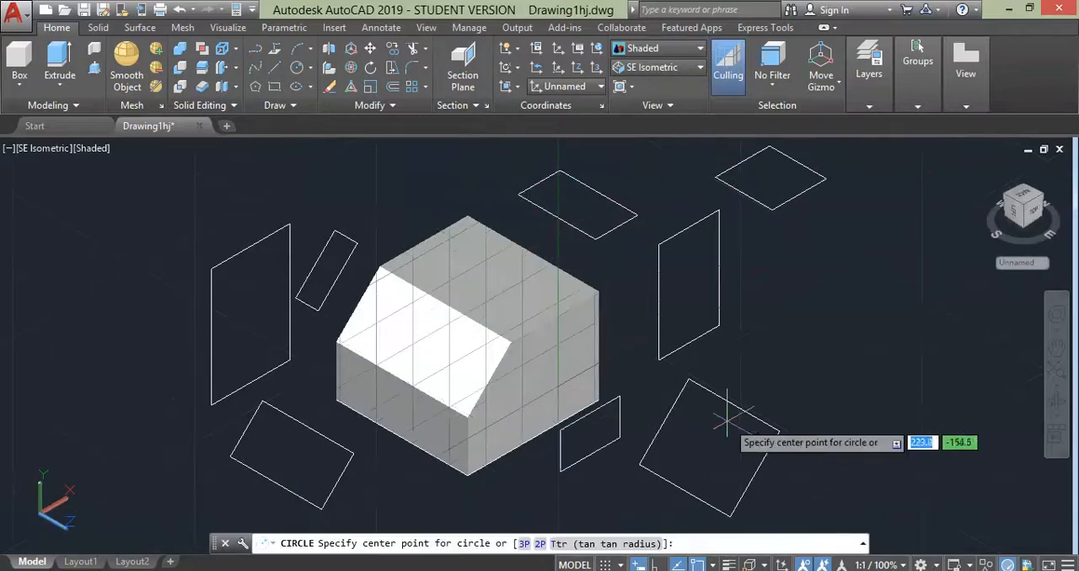
# - Draw a circle of about 34 radius over the large tilted rectangle and orbit the model to check the circle's plane
pyautogui.click(703, 433)
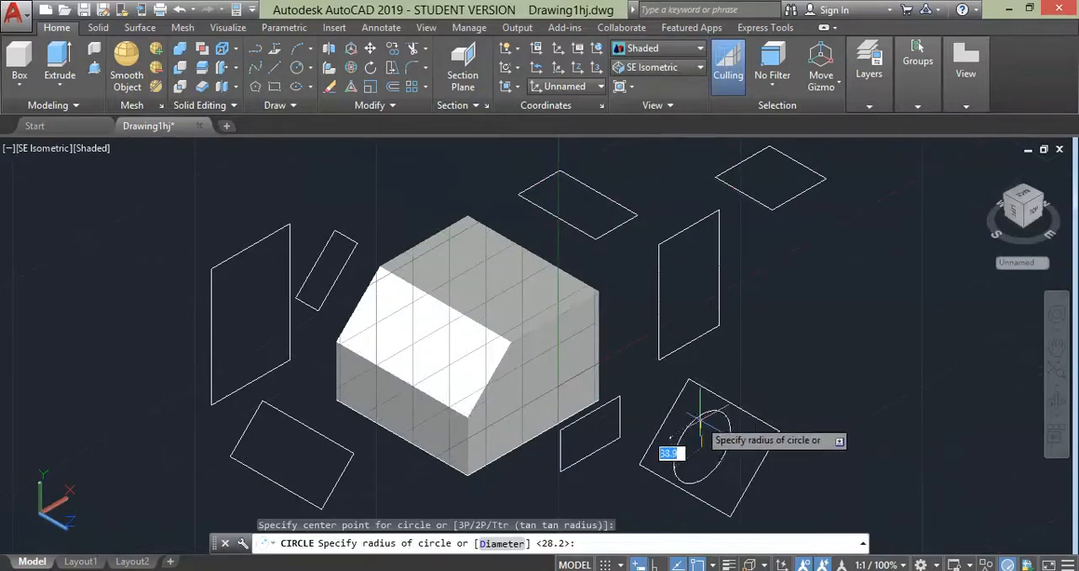
pyautogui.click(701, 419)
pyautogui.click(1056, 403)
pyautogui.moveTo(851, 458); pyautogui.dragTo(793, 457)
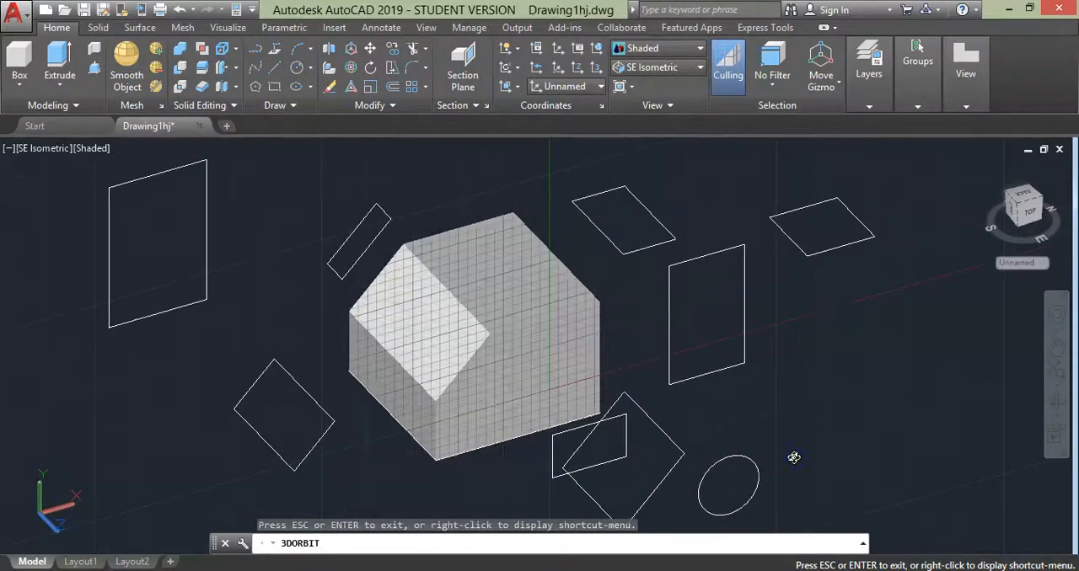
pyautogui.press('Escape')
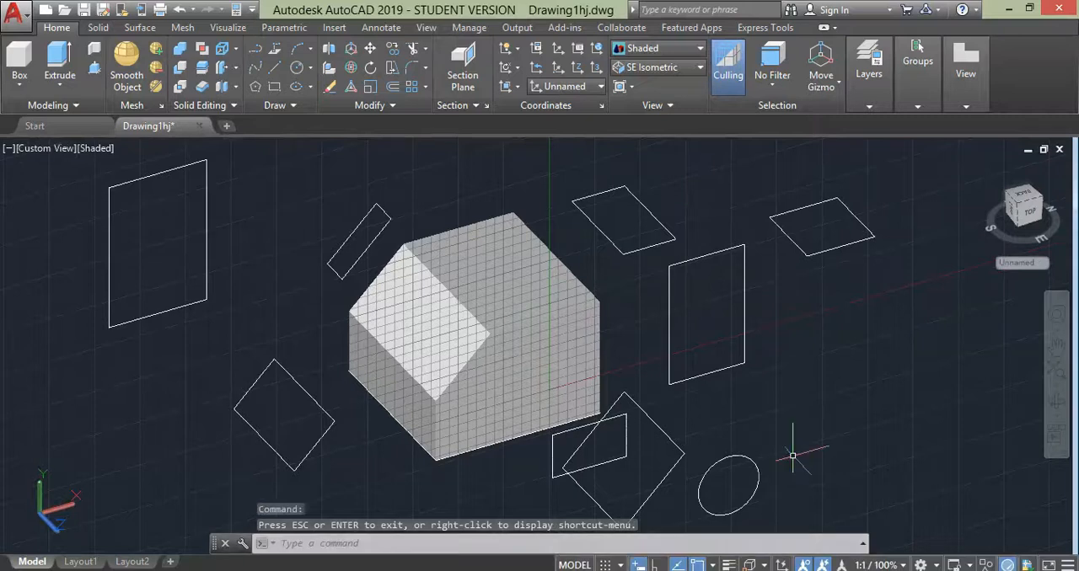
# - Undo the orbit and the circle
pyautogui.hotkey('ctrl', 'z')
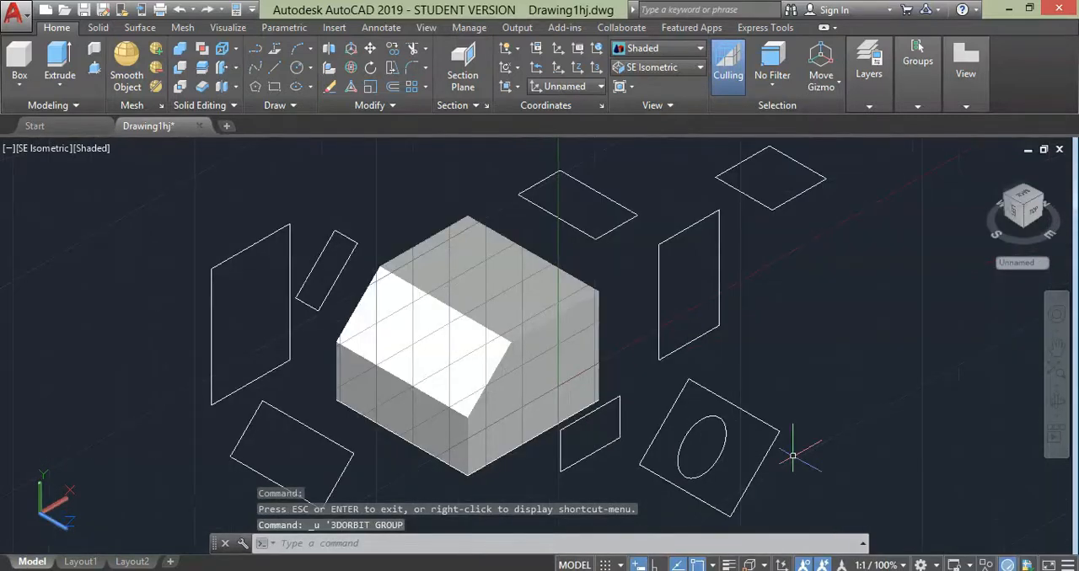
pyautogui.hotkey('ctrl', 'z')
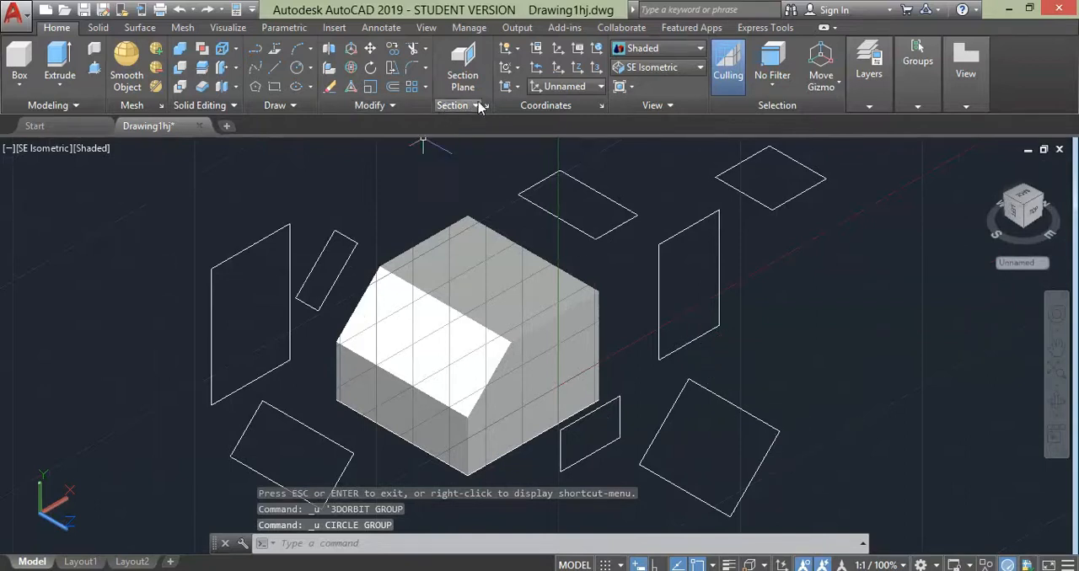
# - Align the UCS to the large tilted rectangle beside the solid, using it as the reference object
pyautogui.click(516, 87)
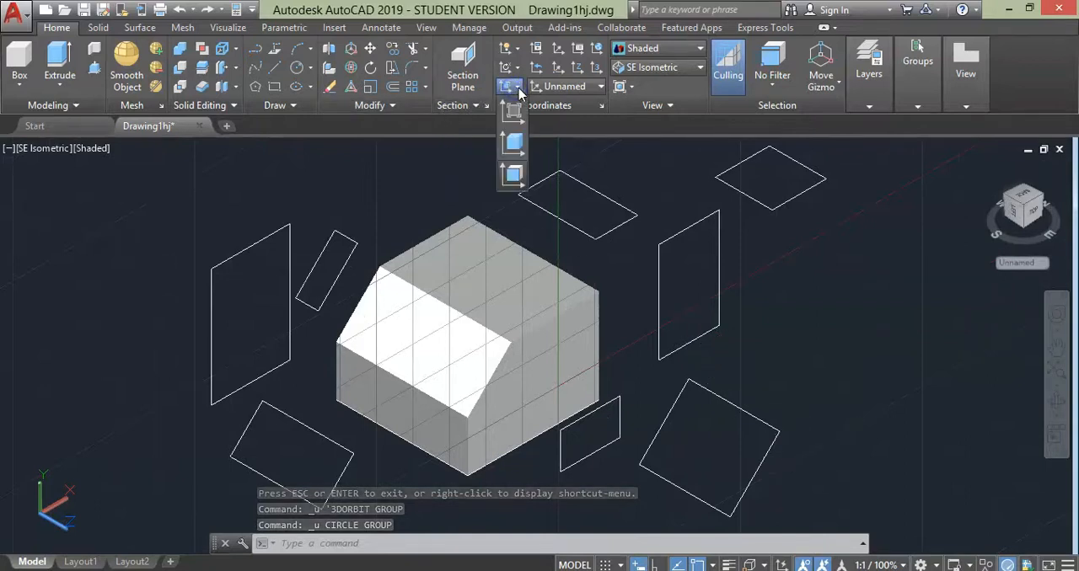
pyautogui.click(519, 141)
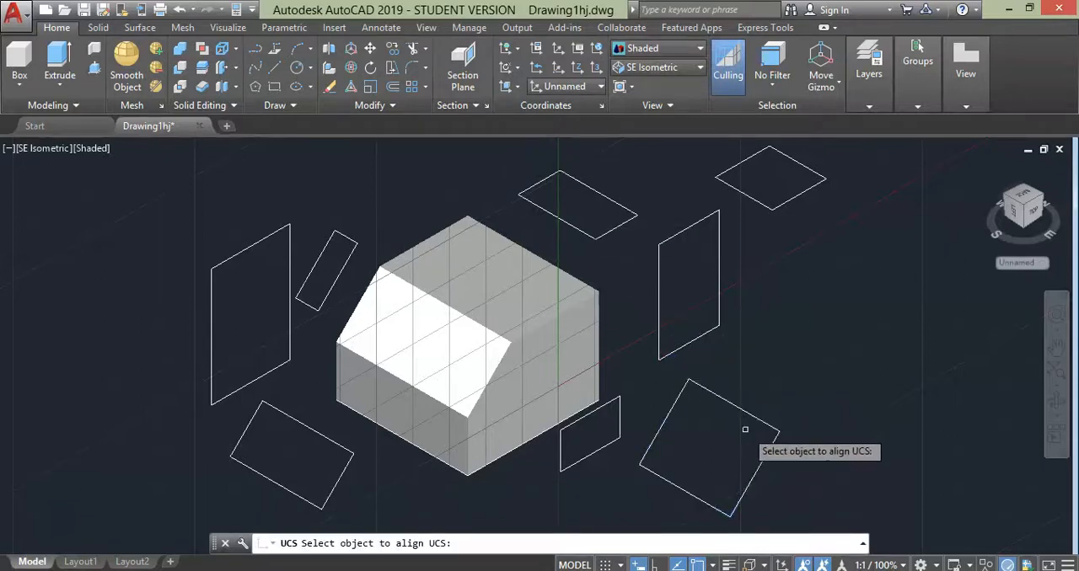
pyautogui.click(751, 411)
# - Draw a small circle inside the large tilted rectangle, on the rectangle's plane
pyautogui.write('c')
pyautogui.press('Return')
pyautogui.click(693, 444)
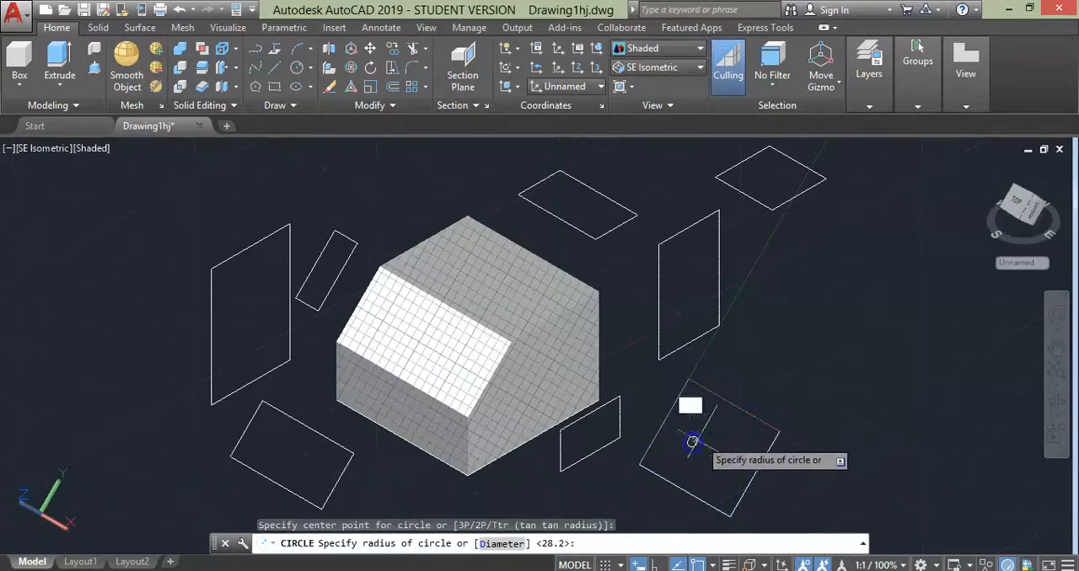
pyautogui.click(712, 435)
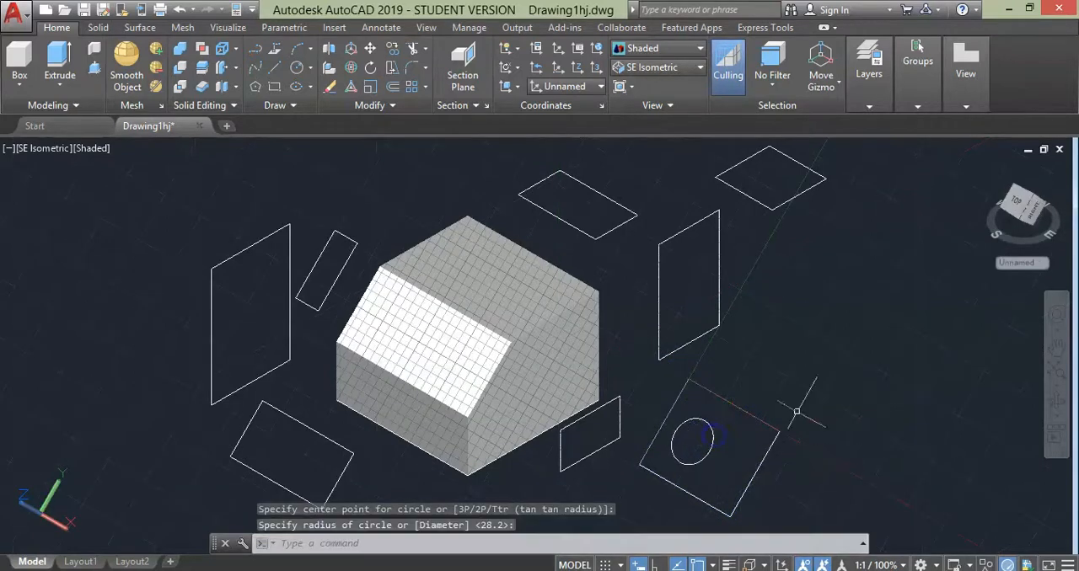
# - Orbit the model to check that the circle lies in the rectangle's plane, and undo the orbit
pyautogui.click(1060, 404)
pyautogui.moveTo(969, 422); pyautogui.dragTo(950, 436)
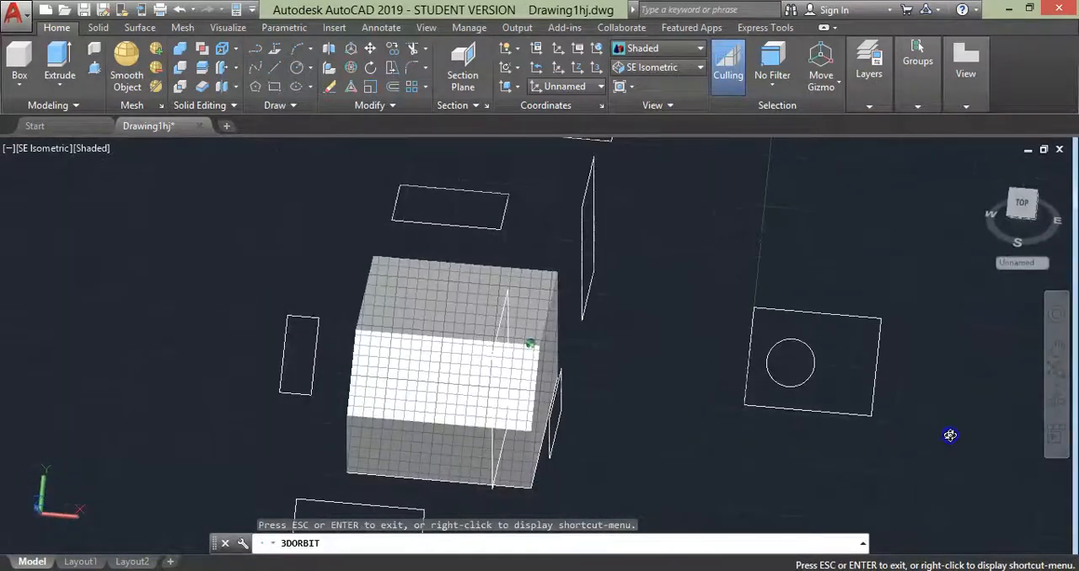
pyautogui.press('Escape')
pyautogui.hotkey('ctrl', 'z')
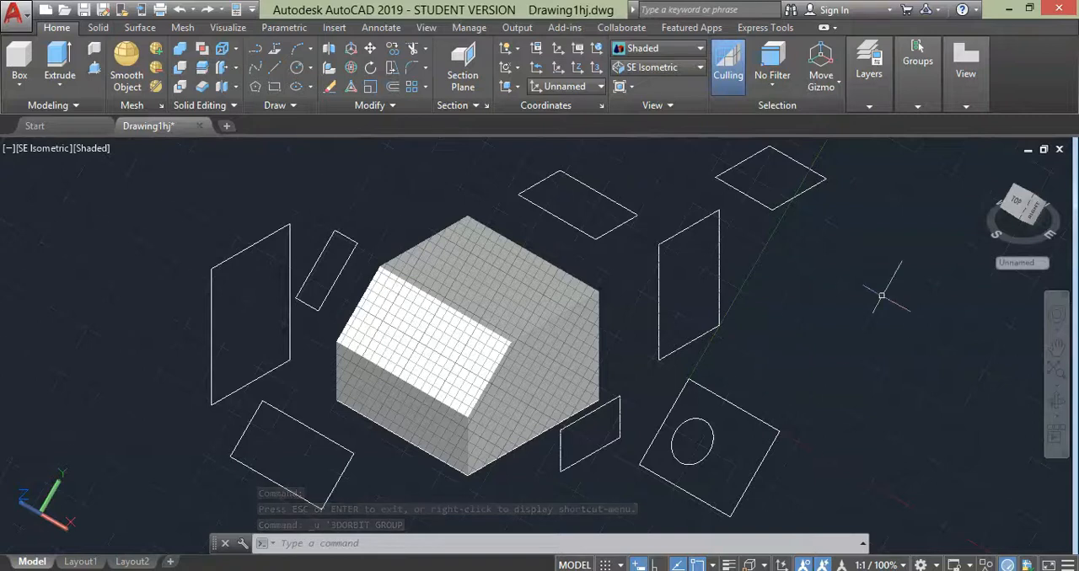
# - Try to move the UCS origin to a point on the sloped face's lower edge
pyautogui.click(558, 67)
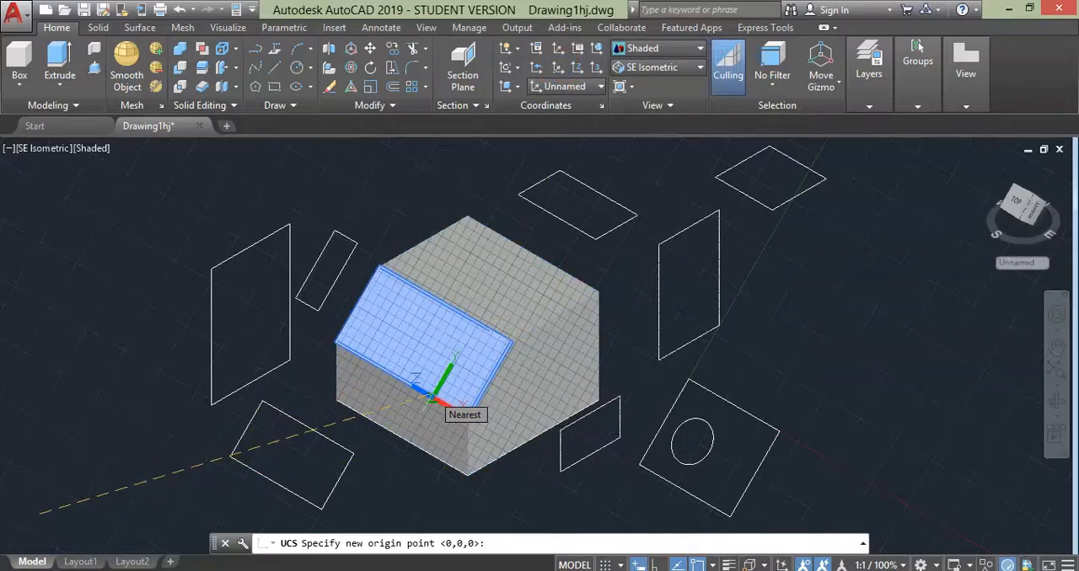
pyautogui.click(432, 396)
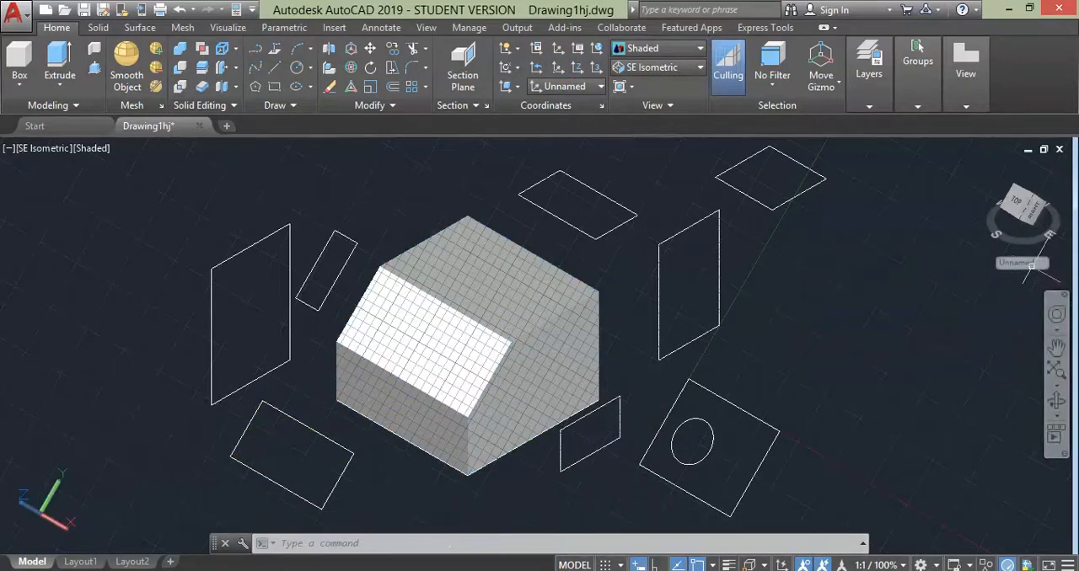
# - Define a new UCS at the sloped face's lower front corner, with X up its slanted edge and Y along its lower edge
pyautogui.click(1030, 266)
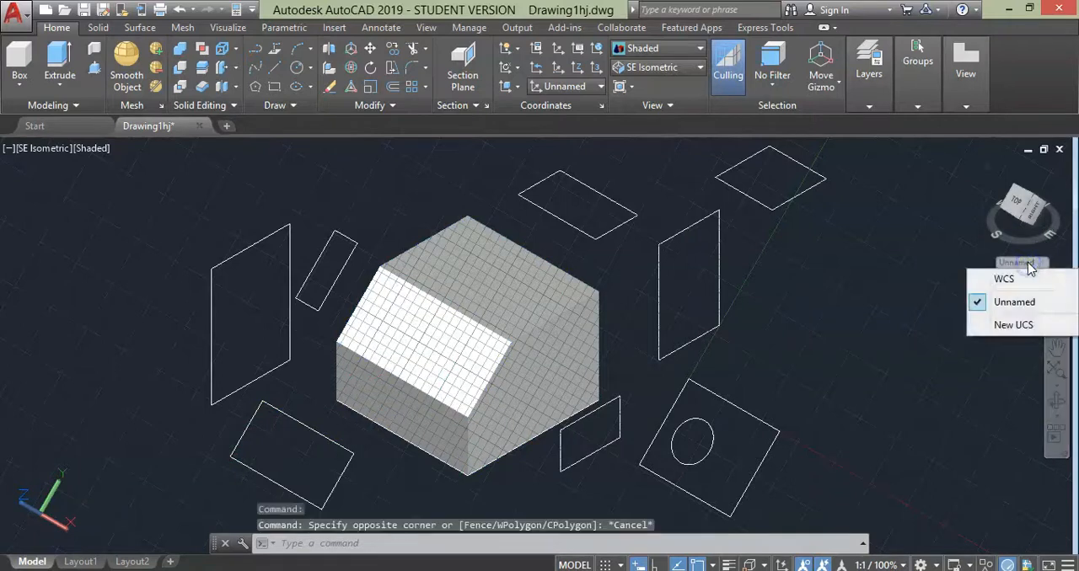
pyautogui.click(1015, 326)
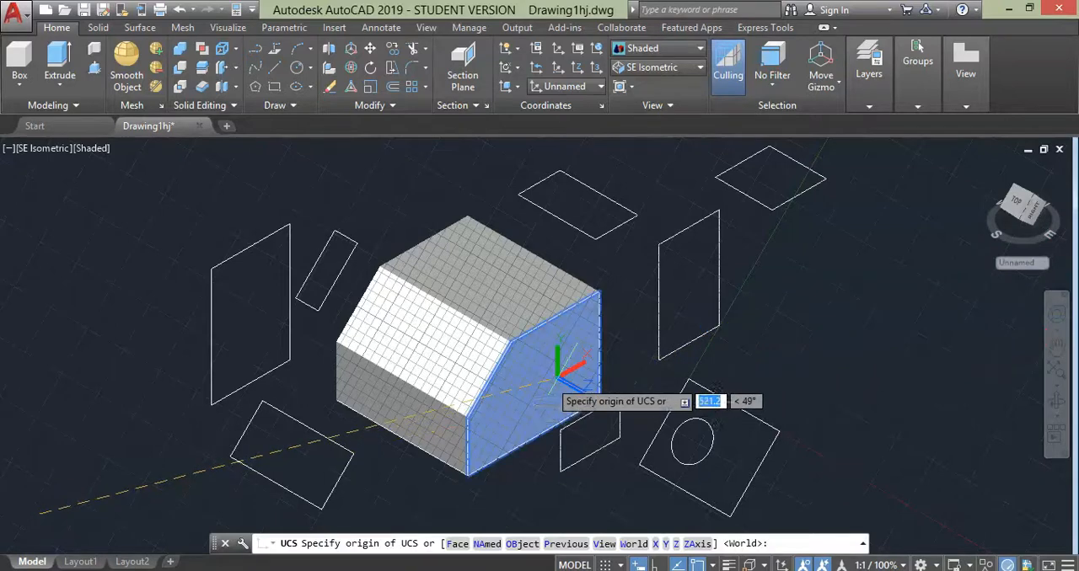
pyautogui.scroll(4, 505, 388)
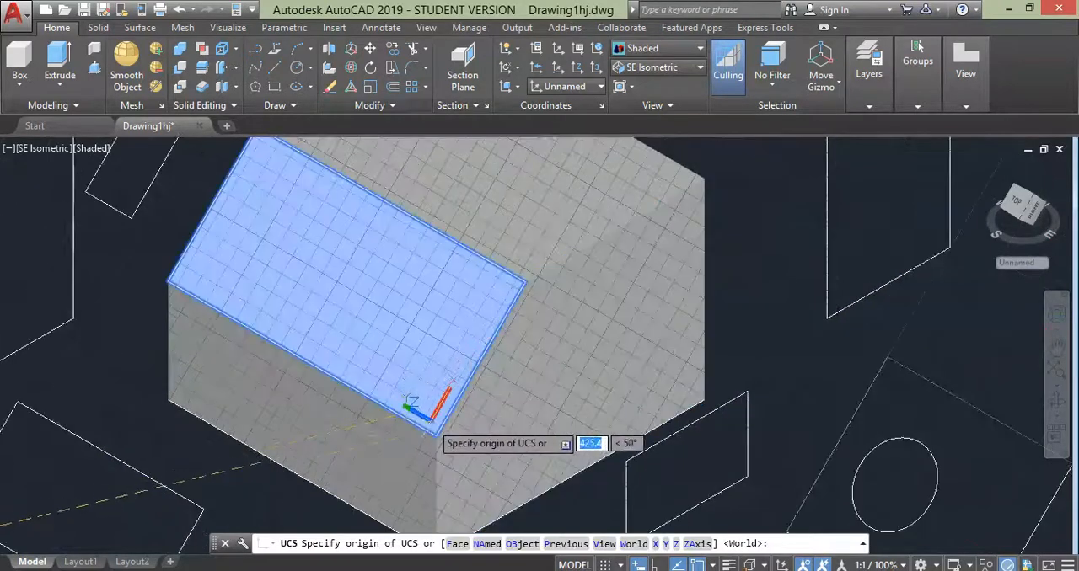
pyautogui.click(438, 434)
pyautogui.click(458, 401)
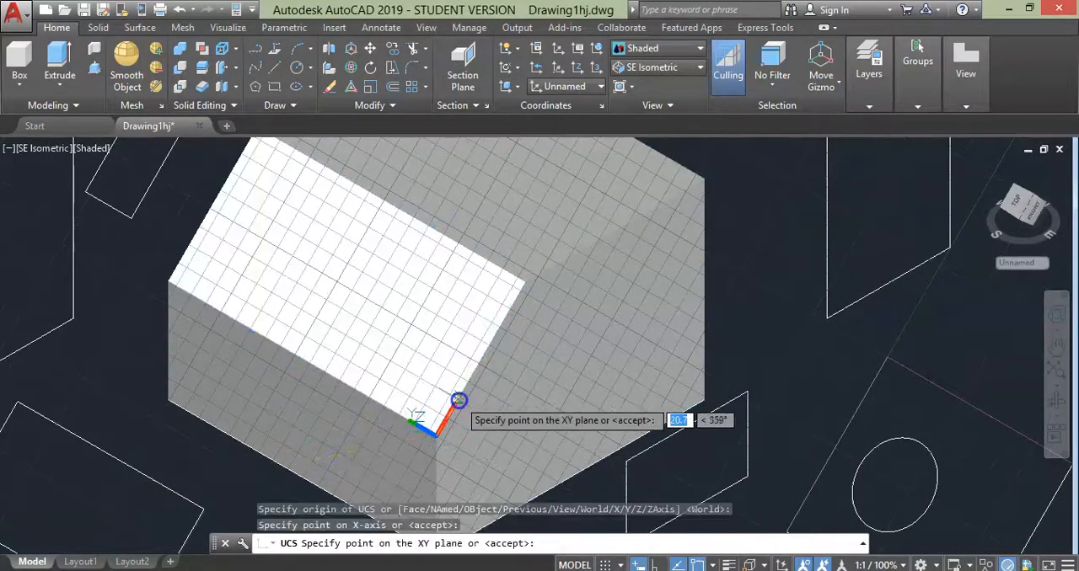
pyautogui.click(405, 418)
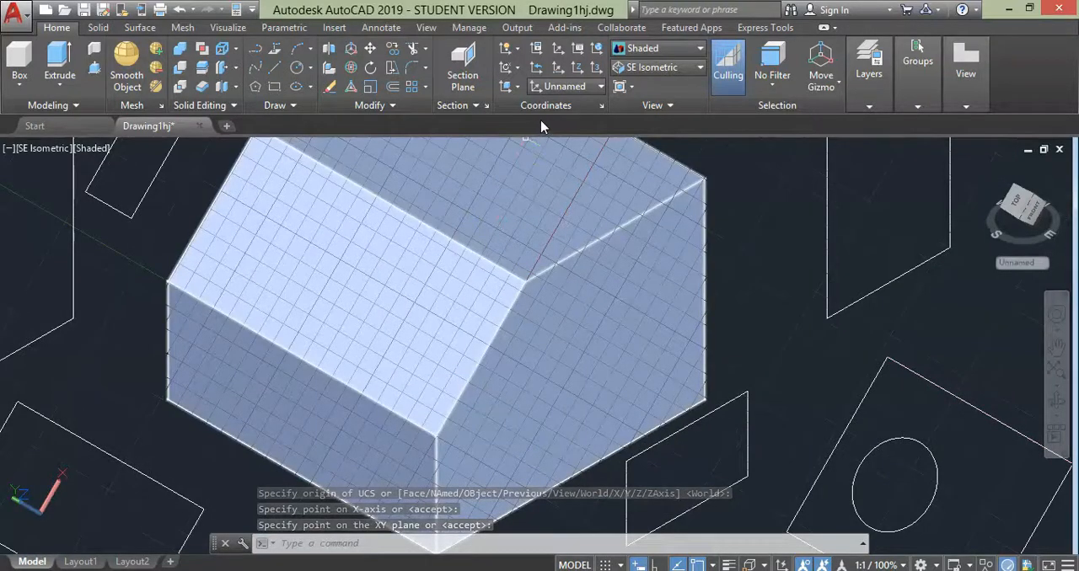
# - Name the current unnamed UCS "our UCS" in the list of named UCSs
pyautogui.click(572, 52)
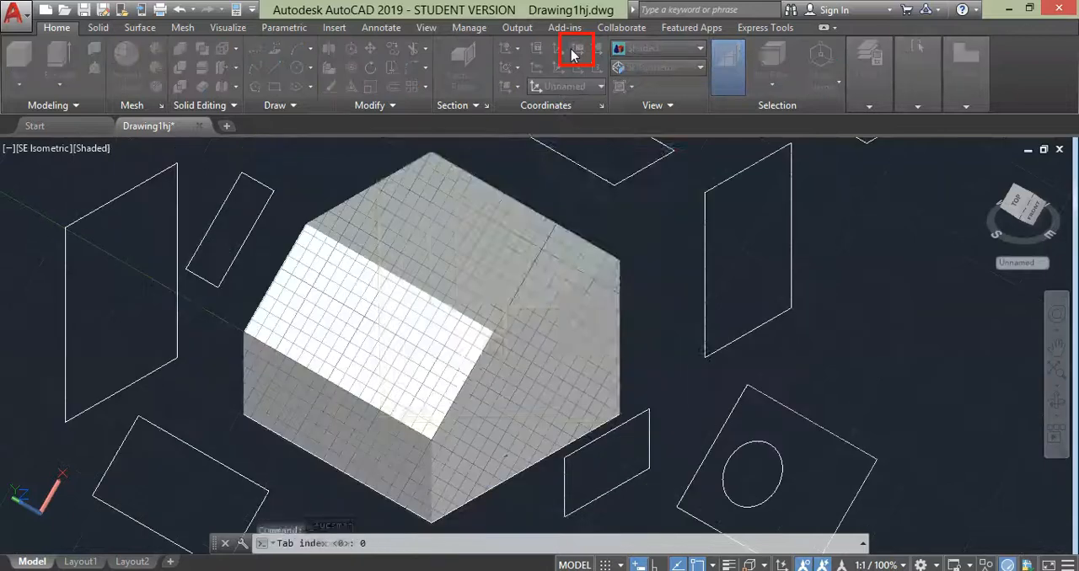
pyautogui.click(500, 231)
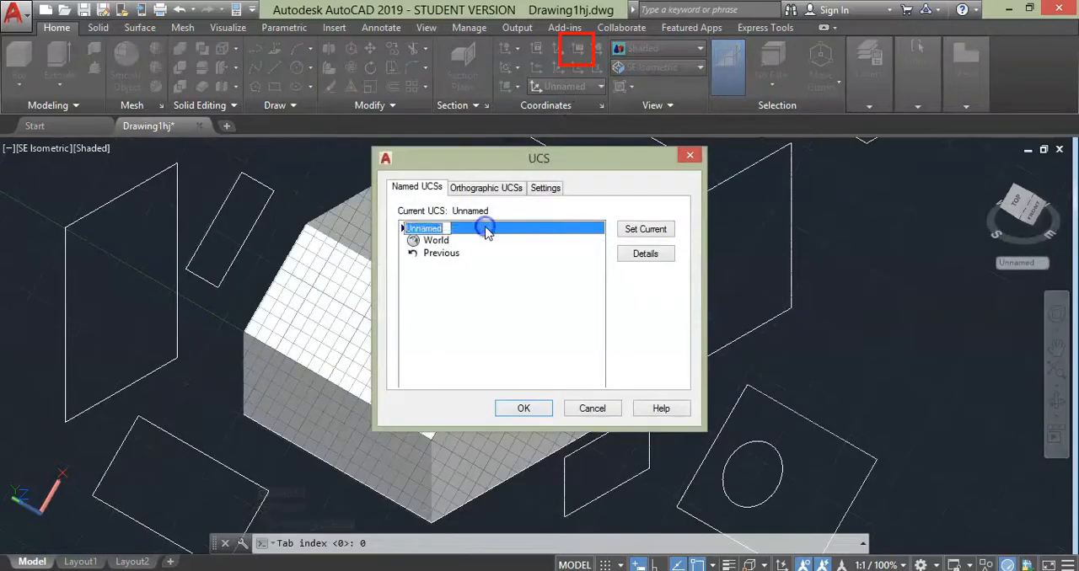
pyautogui.write('Your UCS')
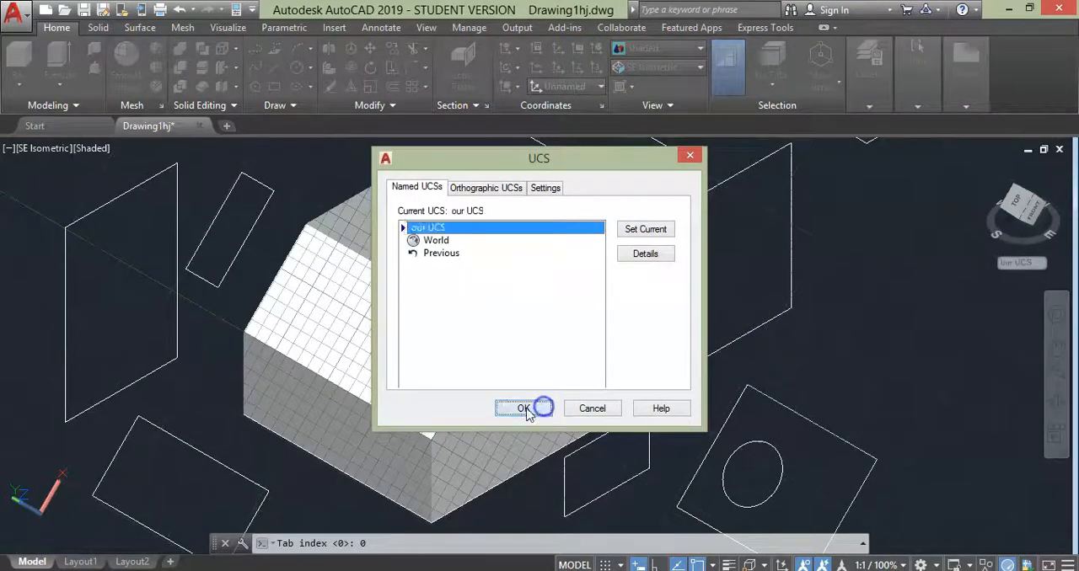
pyautogui.click(523, 408)
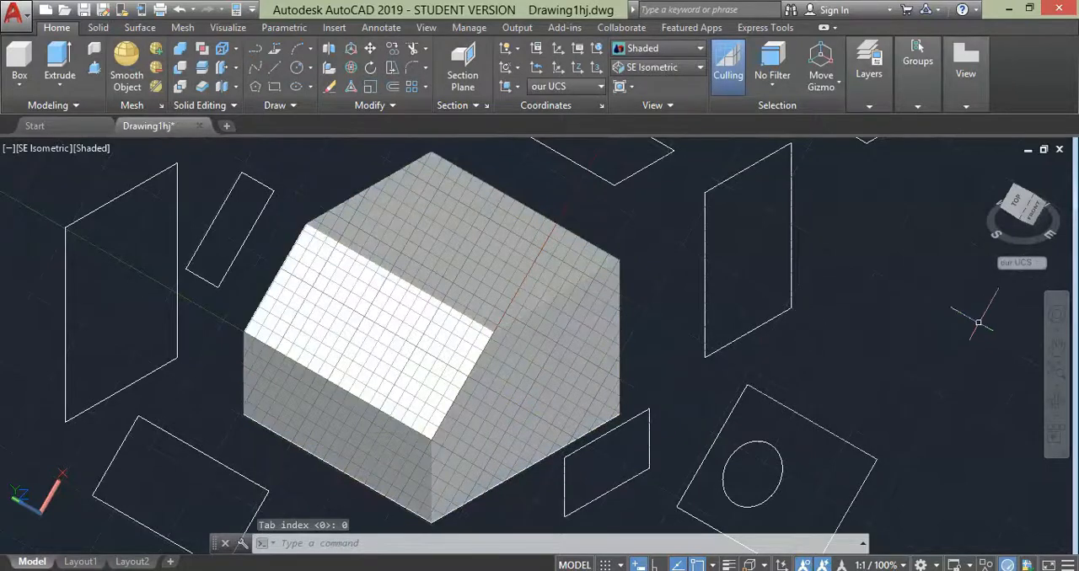
# - Switch the coordinate system to WCS and back to the saved "our UCS"
pyautogui.scroll(-2, 1055, 346)
pyautogui.moveTo(927, 347); pyautogui.dragTo(782, 352, button='middle')
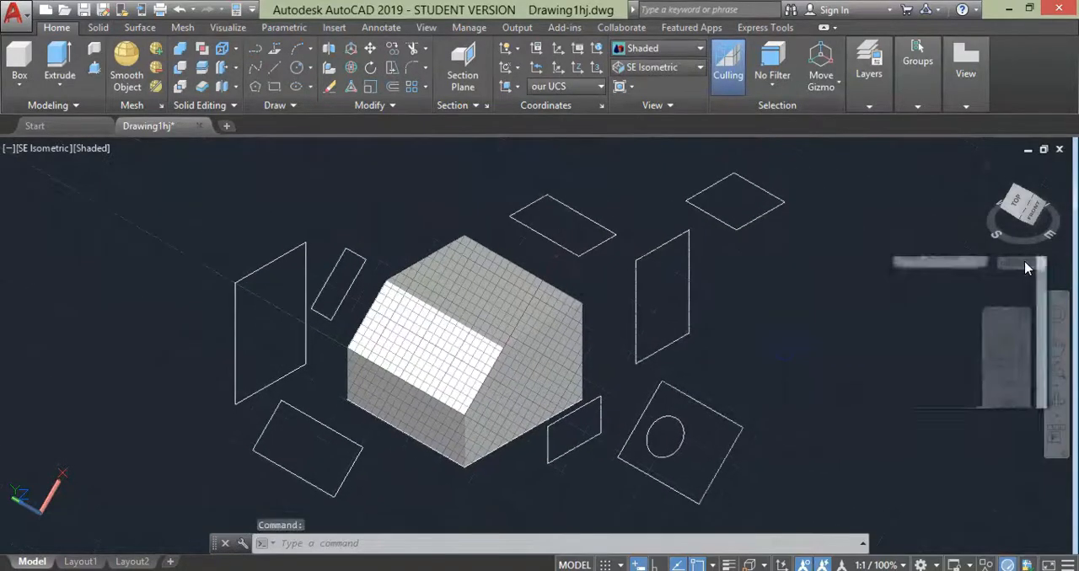
pyautogui.click(1027, 268)
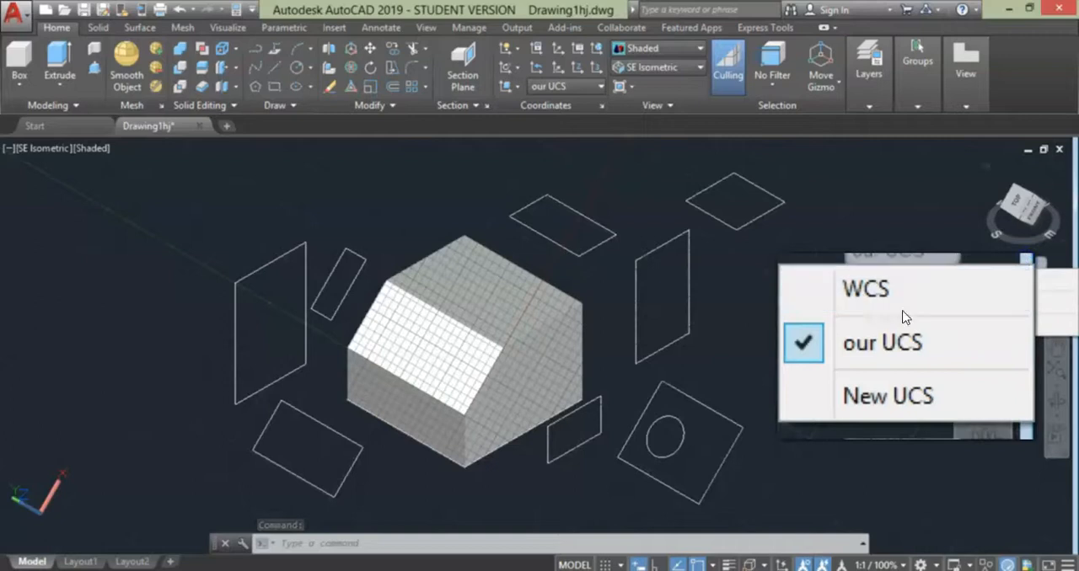
pyautogui.click(830, 291)
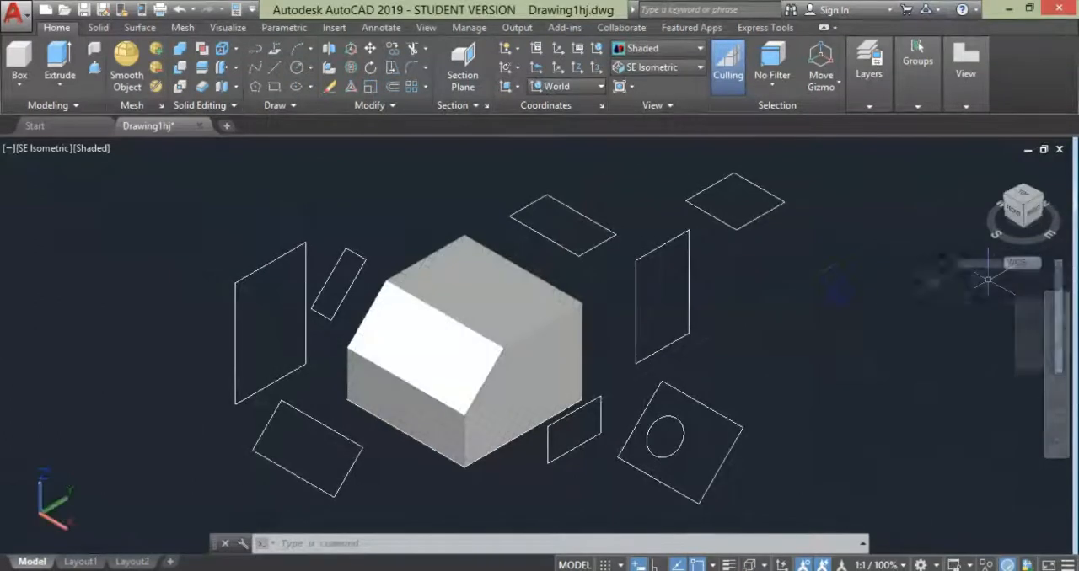
pyautogui.click(1020, 264)
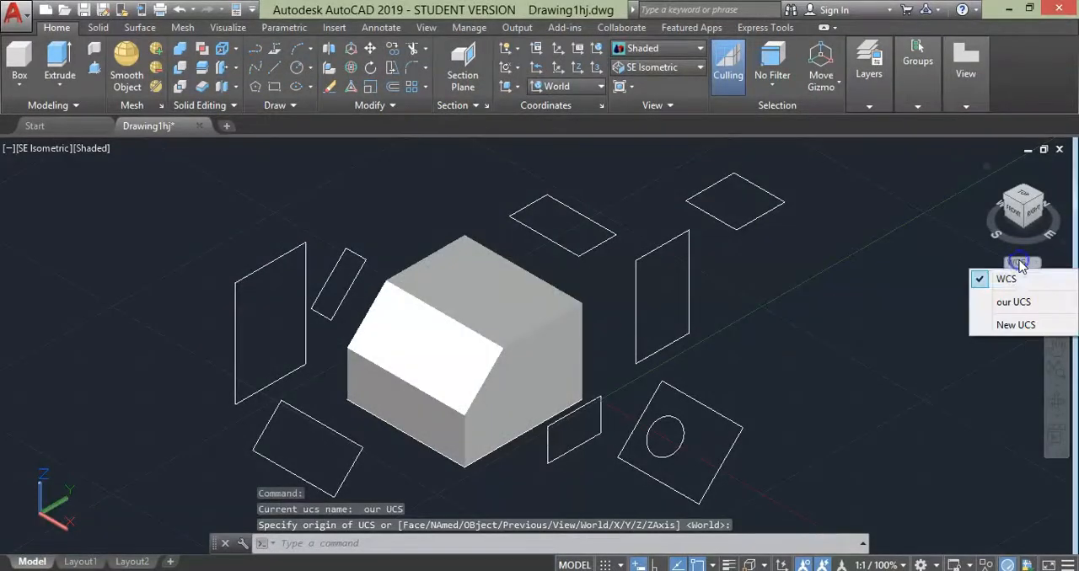
pyautogui.click(994, 304)
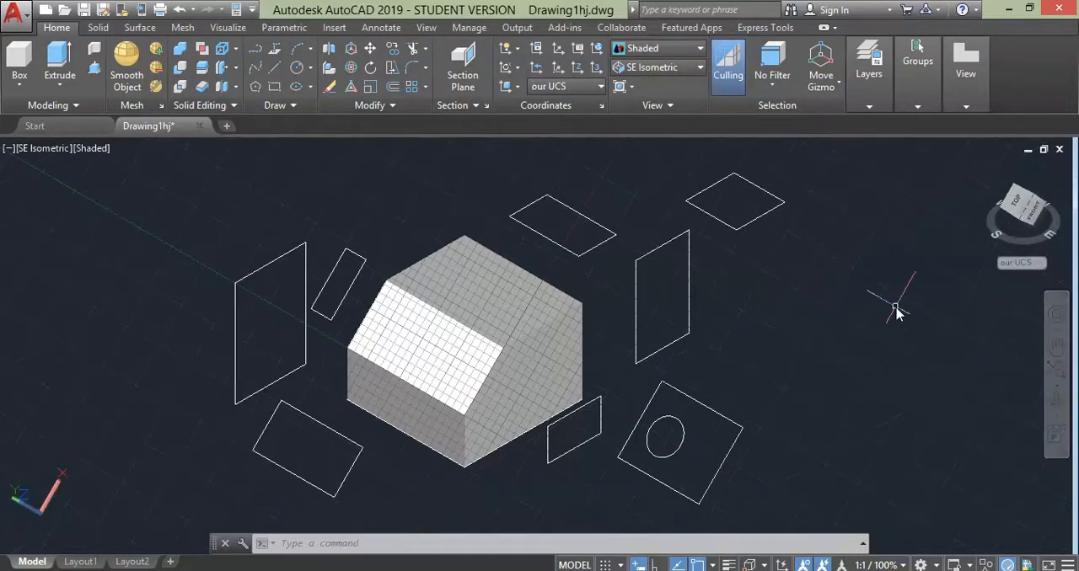
# - View the model from two other ViewCube orientations and from the Left and Right preset views
pyautogui.click(1032, 203)
pyautogui.click(1040, 197)
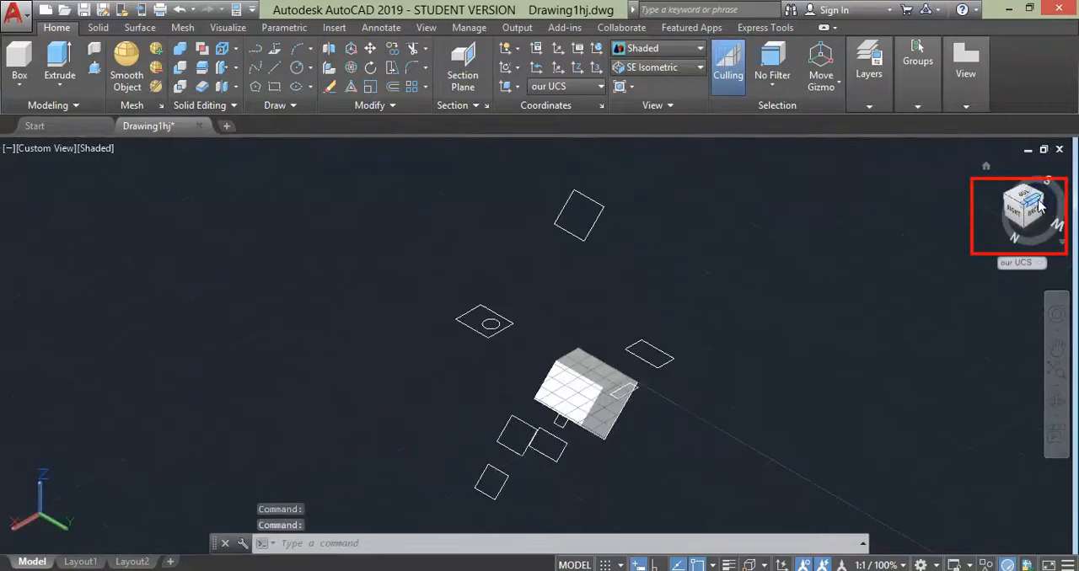
pyautogui.click(52, 148)
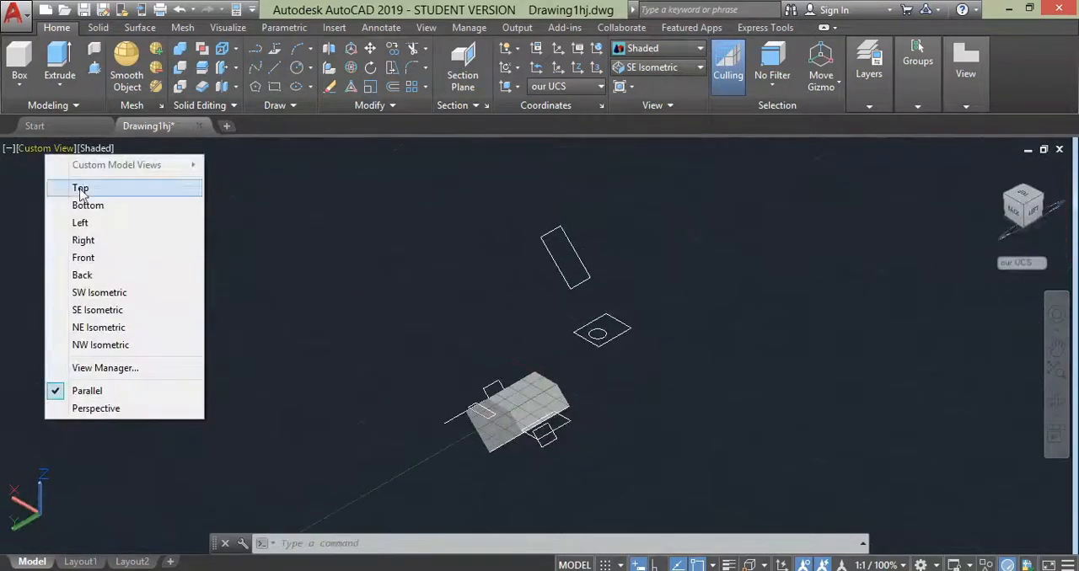
pyautogui.click(84, 223)
pyautogui.click(25, 149)
pyautogui.click(80, 240)
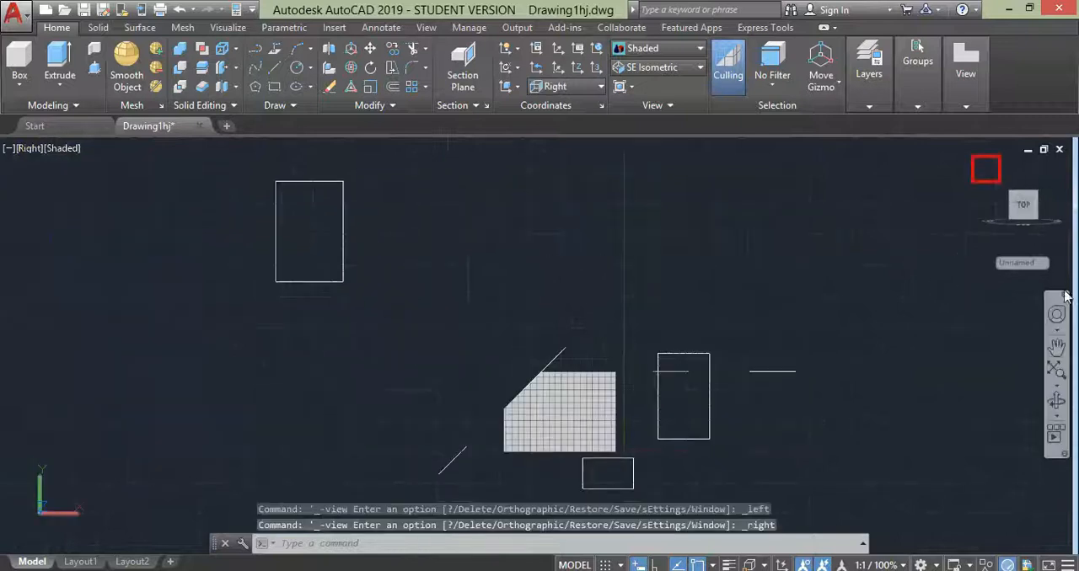
# - Return to the home view and orbit around the solid and its surrounding shapes with 3DORBIT
pyautogui.click(986, 168)
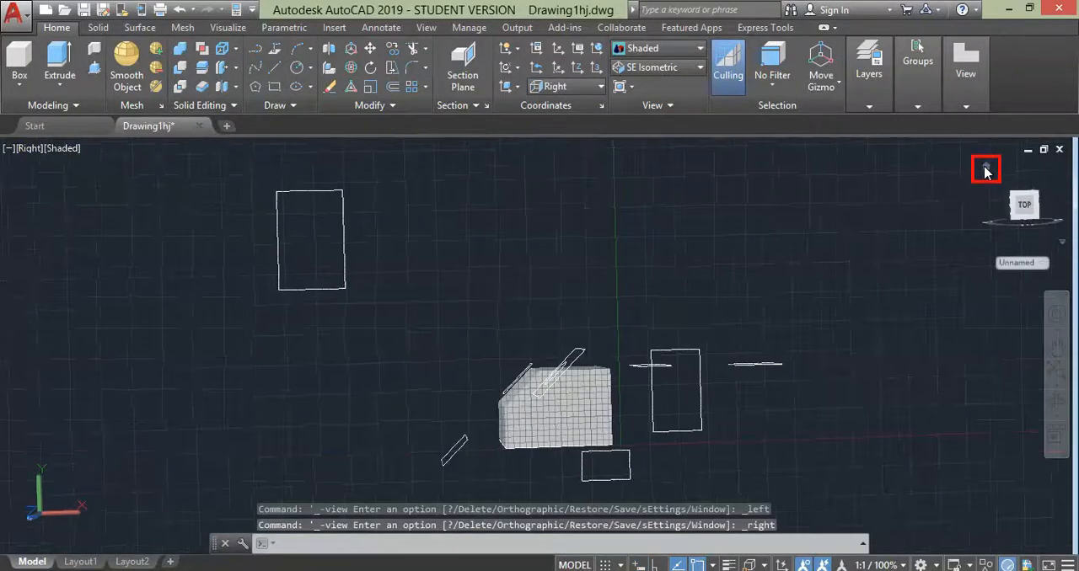
pyautogui.scroll(5, 539, 341)
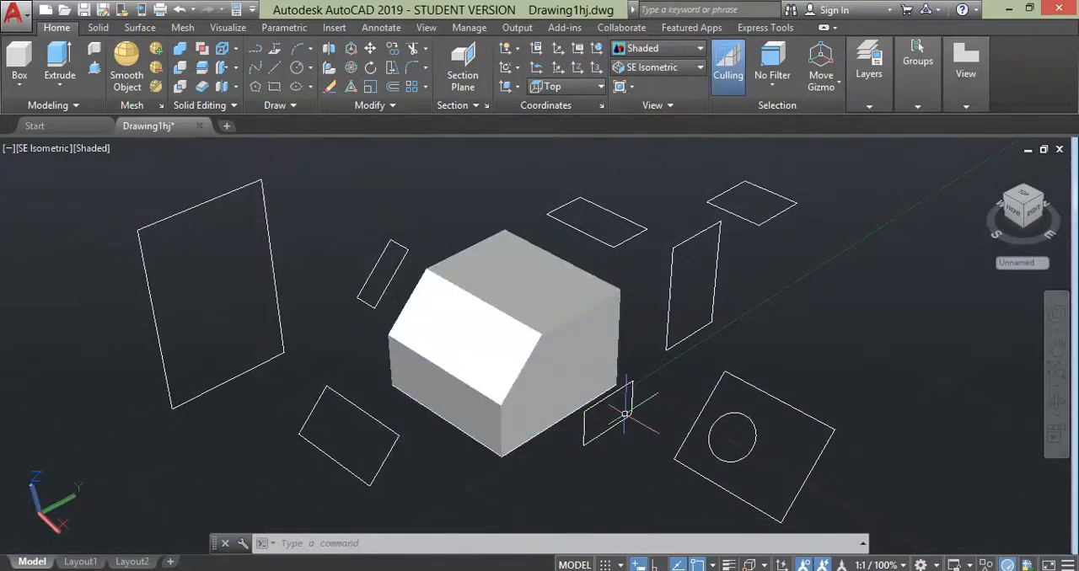
pyautogui.write('orbit')
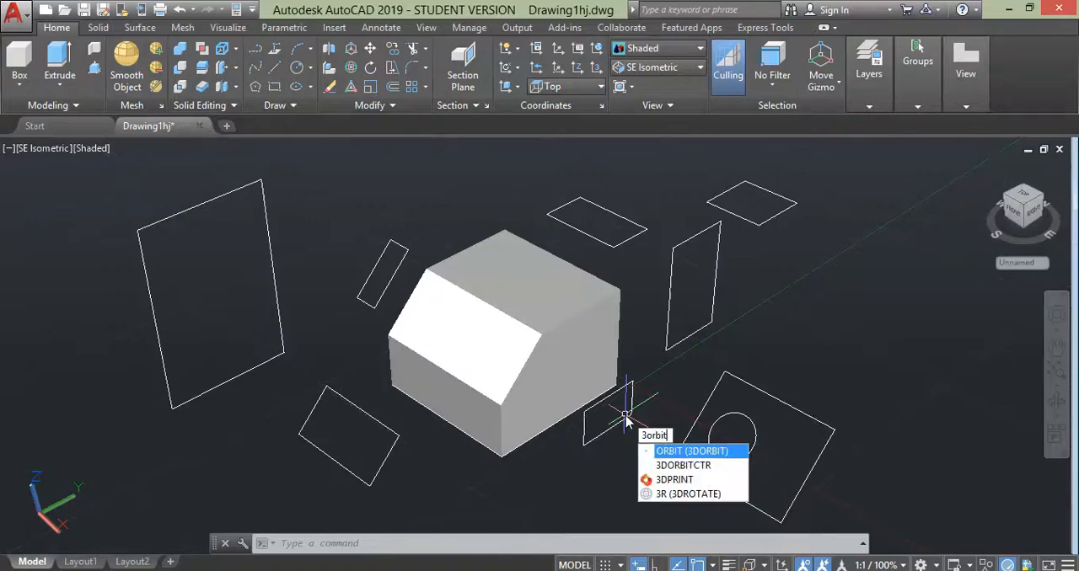
pyautogui.press('Return')
pyautogui.moveTo(625, 416); pyautogui.dragTo(547, 354)
pyautogui.press('Escape')
pyautogui.click(1057, 403)
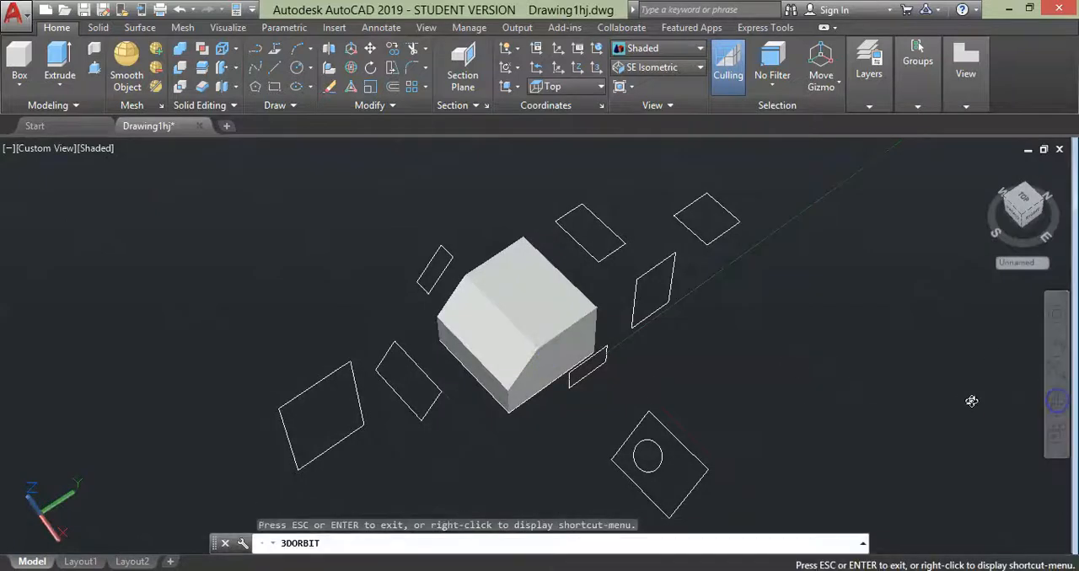
pyautogui.moveTo(840, 390); pyautogui.dragTo(885, 368)
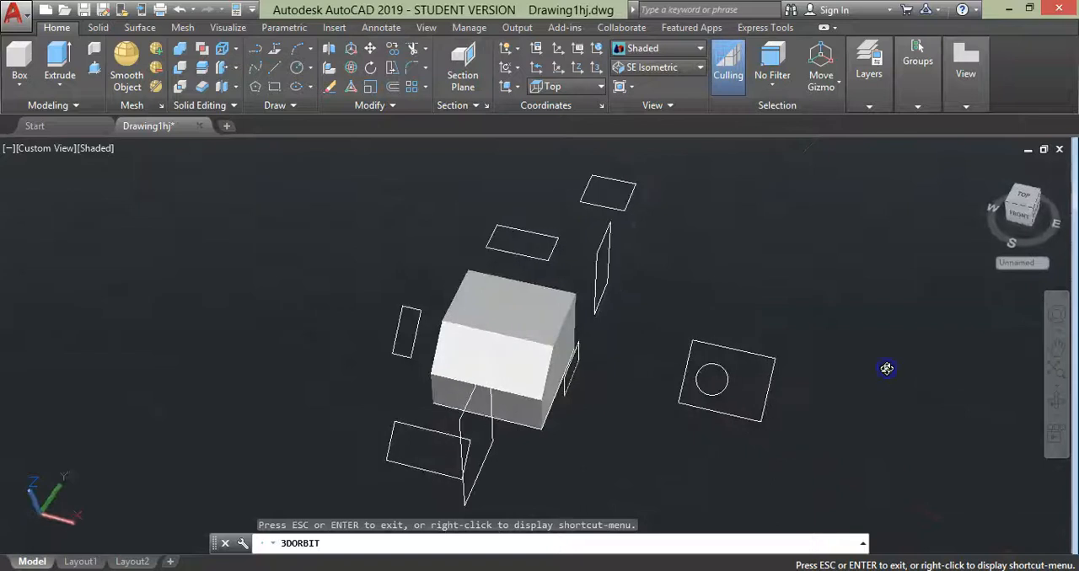
pyautogui.press('Escape')
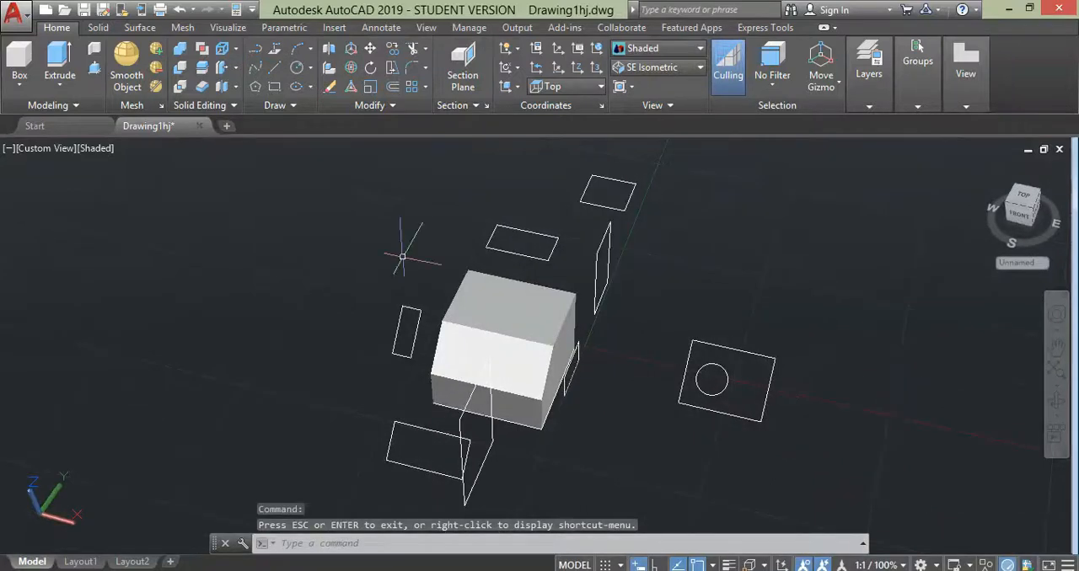